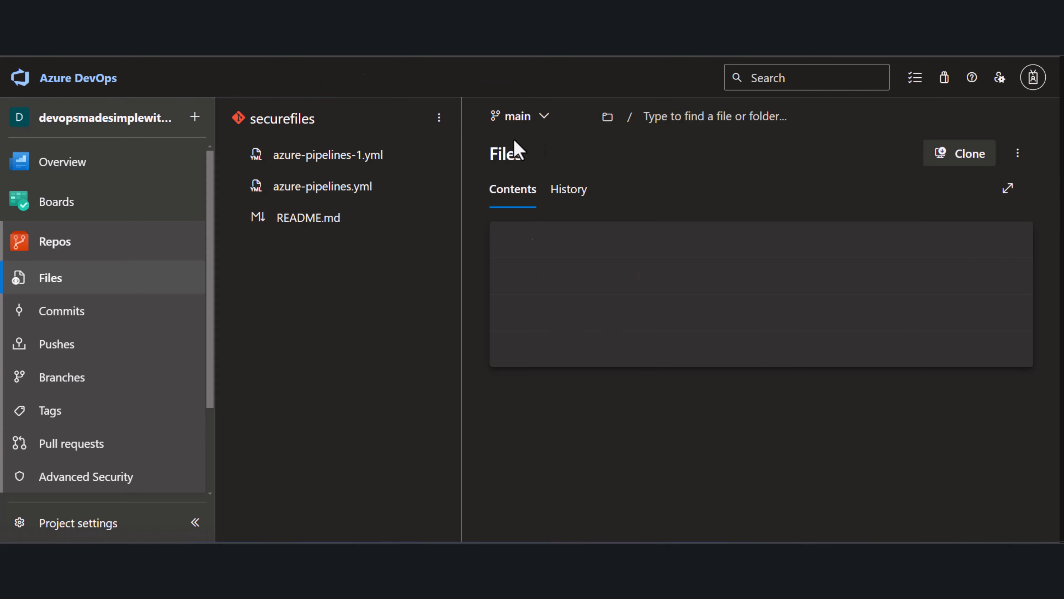
Create a new Git repository named variable-groups, keeping the README option enabled
click(599, 80)
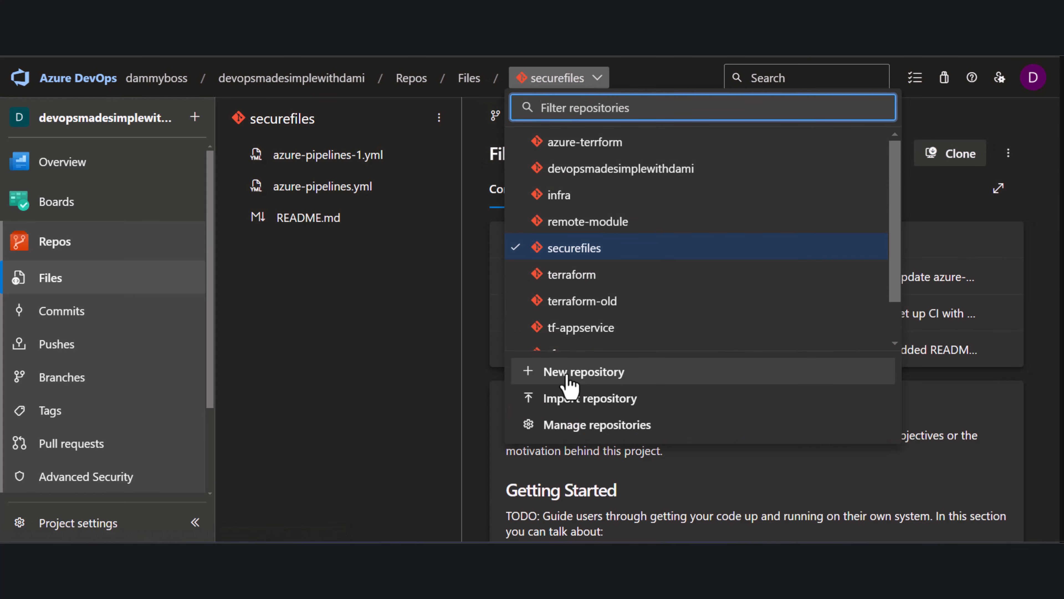
click(572, 377)
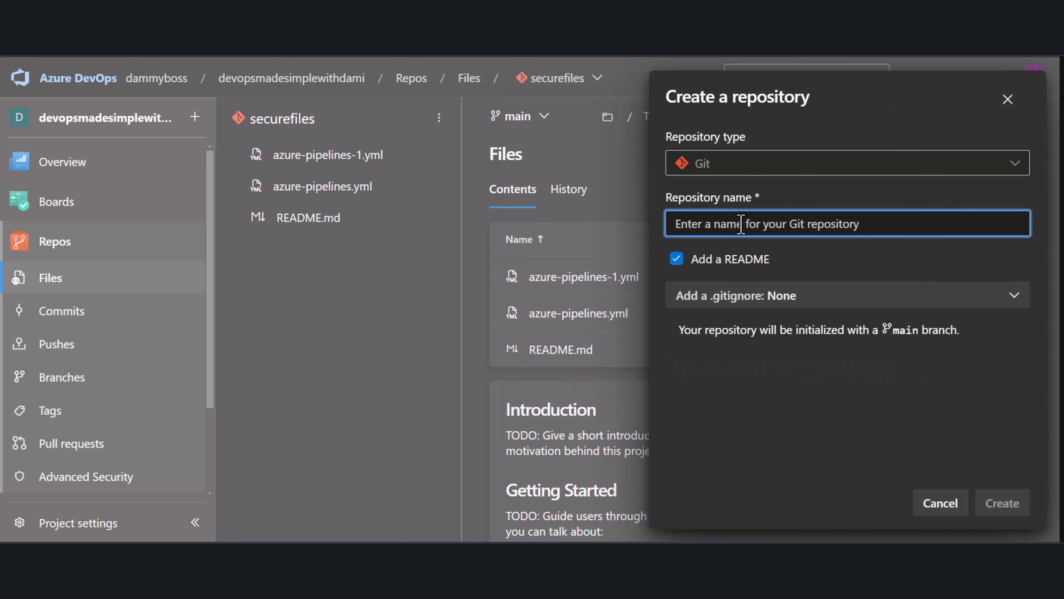
text(variable-groups)
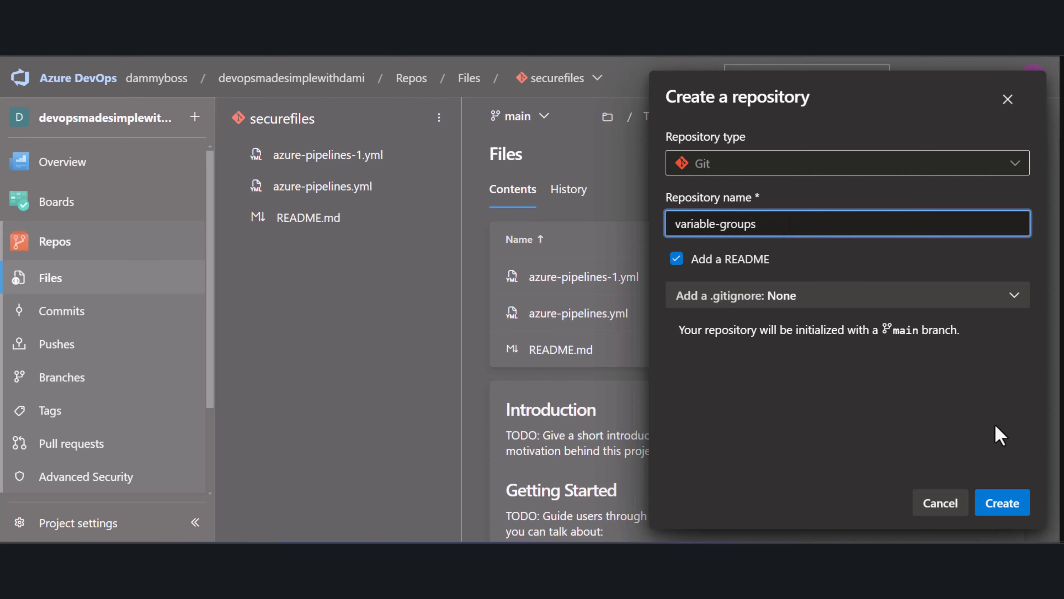
click(1004, 503)
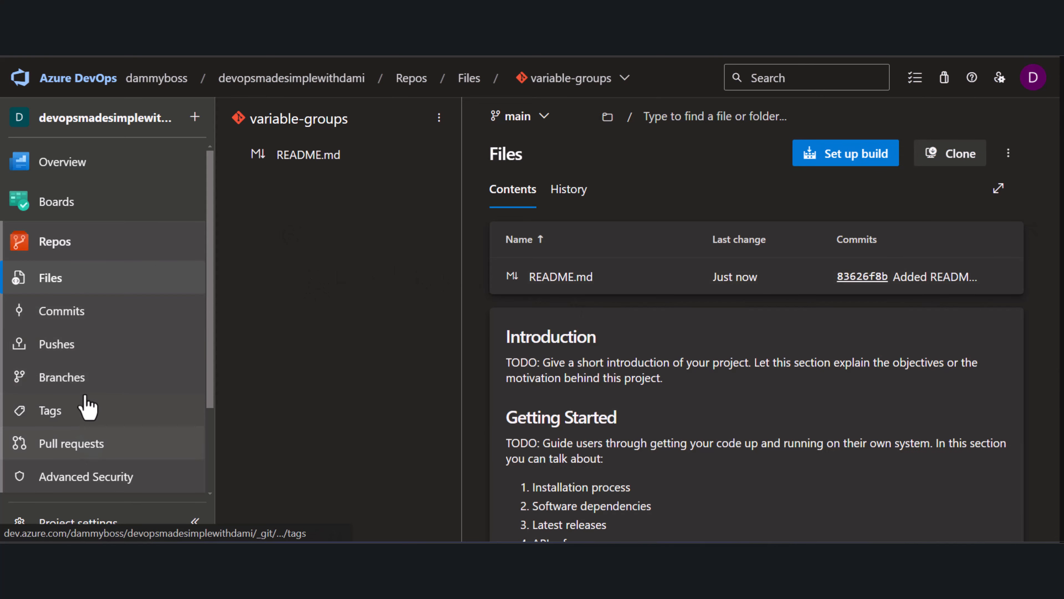
Open the pipelines Library and create a new variable group named development-vg
scroll(113, 398, down, 3)
mouse_move(88, 403)
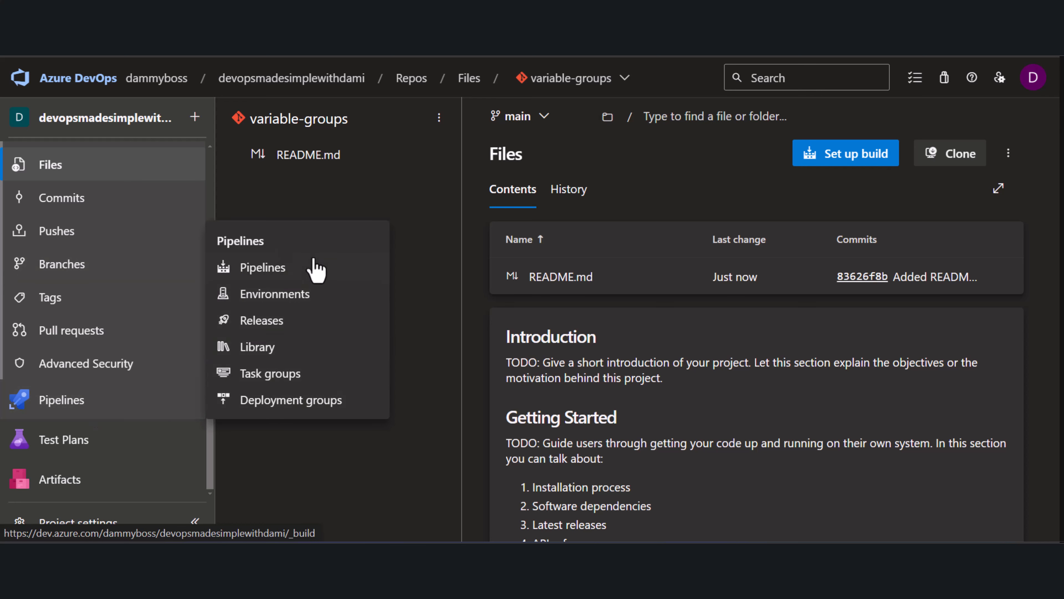
click(258, 347)
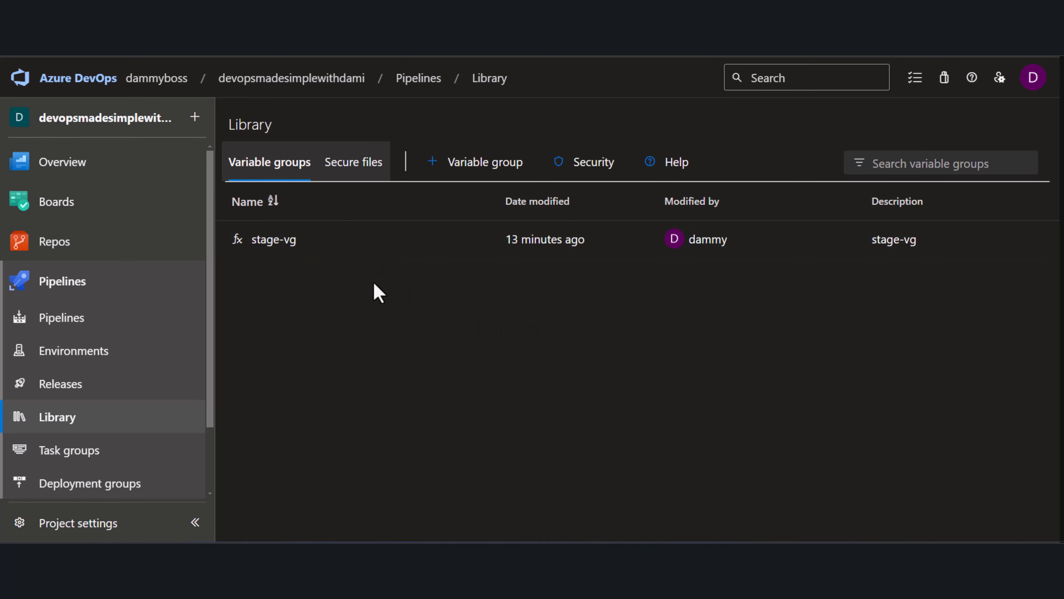
click(456, 166)
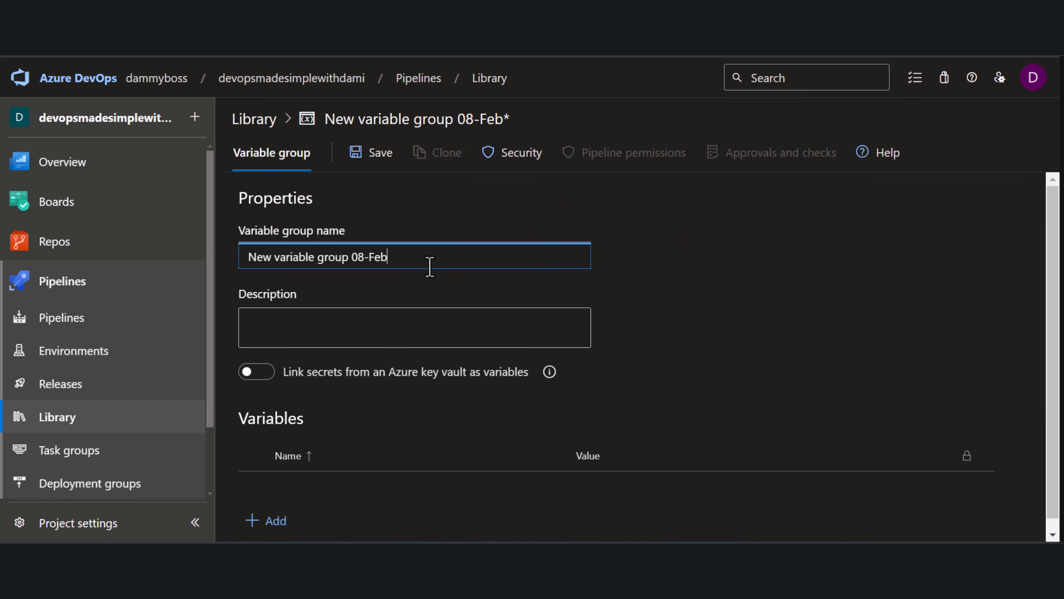
key(ctrl+a)
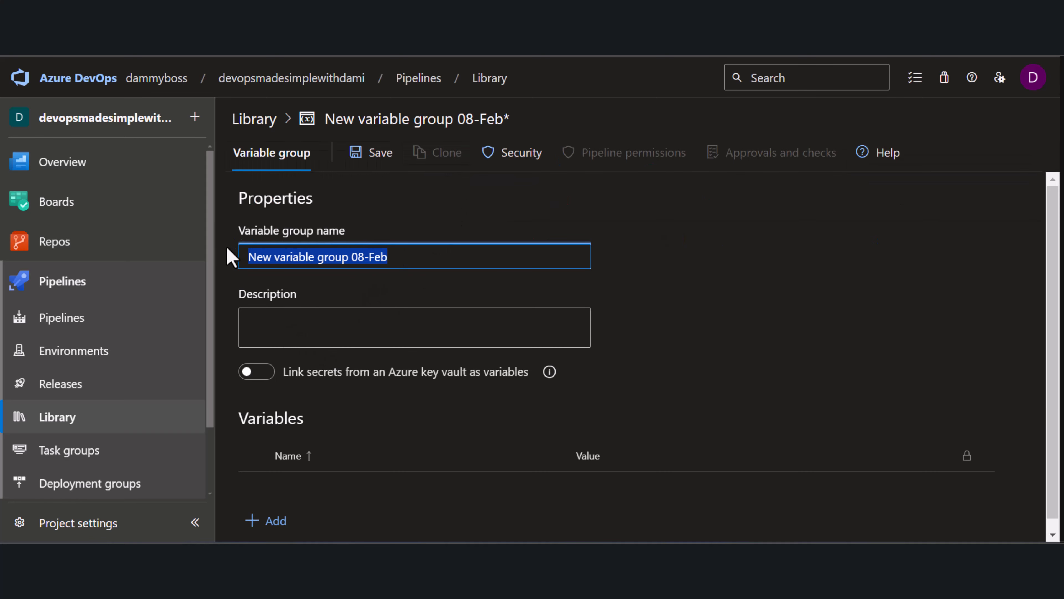
text(deve)
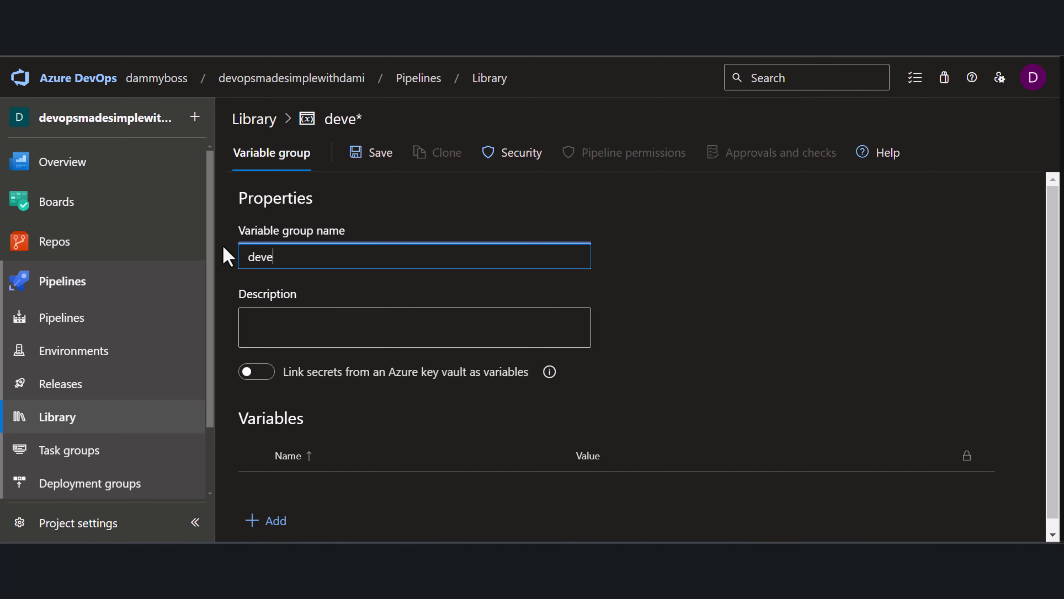
text(lopment-v)
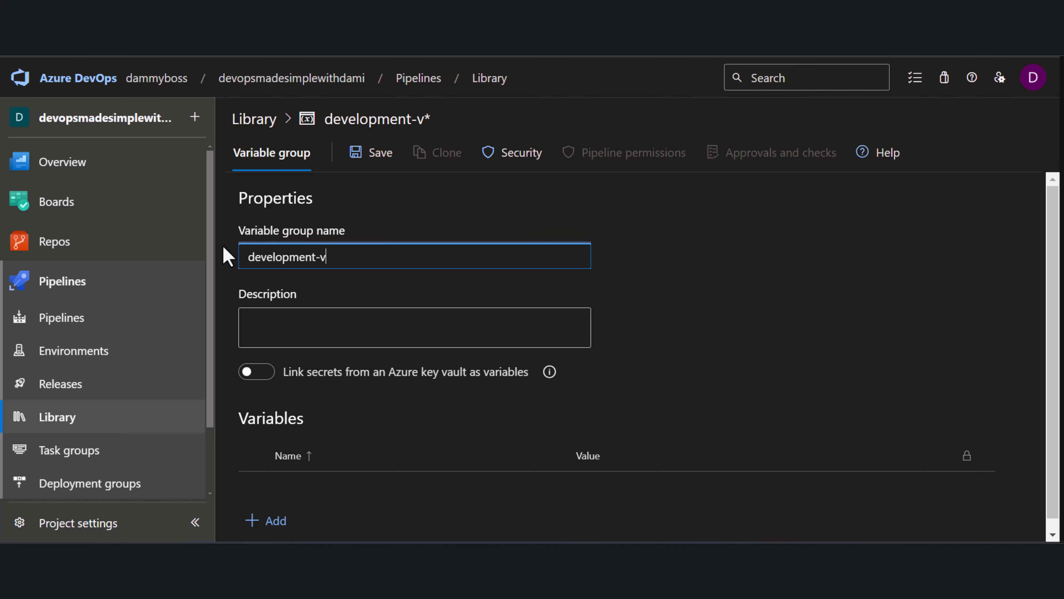
text(g)
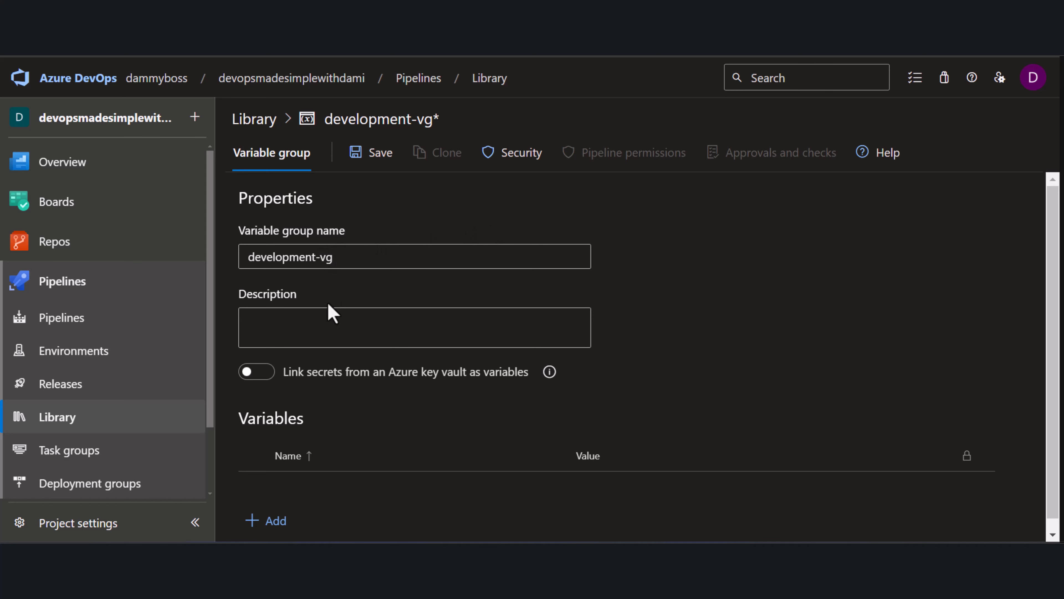
Set the variable group's description to stage-vg
drag(353, 255, 195, 252)
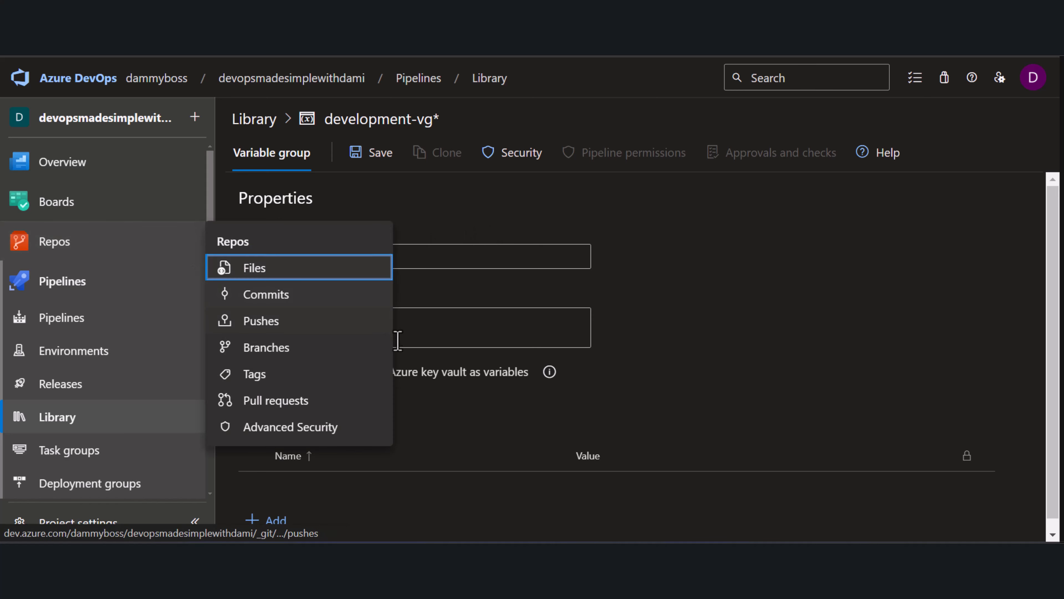
click(441, 328)
text(stage-vg)
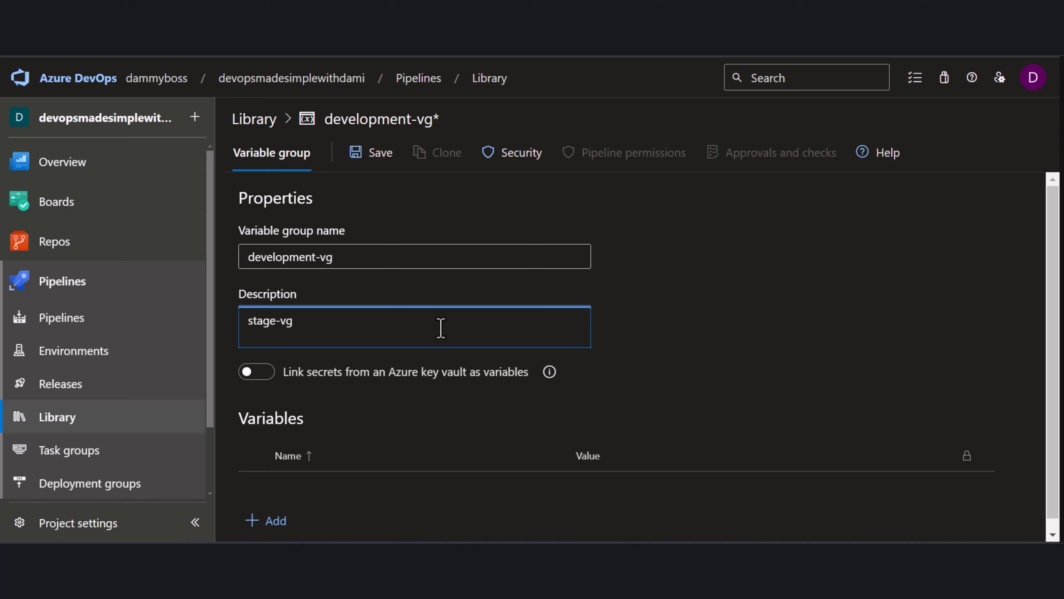
drag(306, 323, 218, 321)
key(ctrl+c)
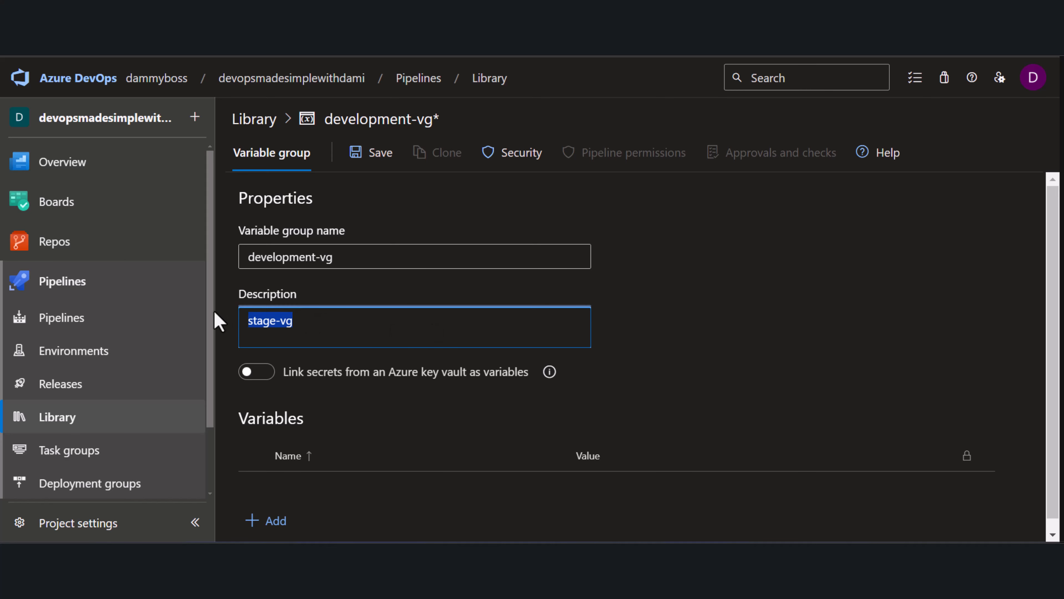
key(BackSpace)
drag(385, 256, 178, 252)
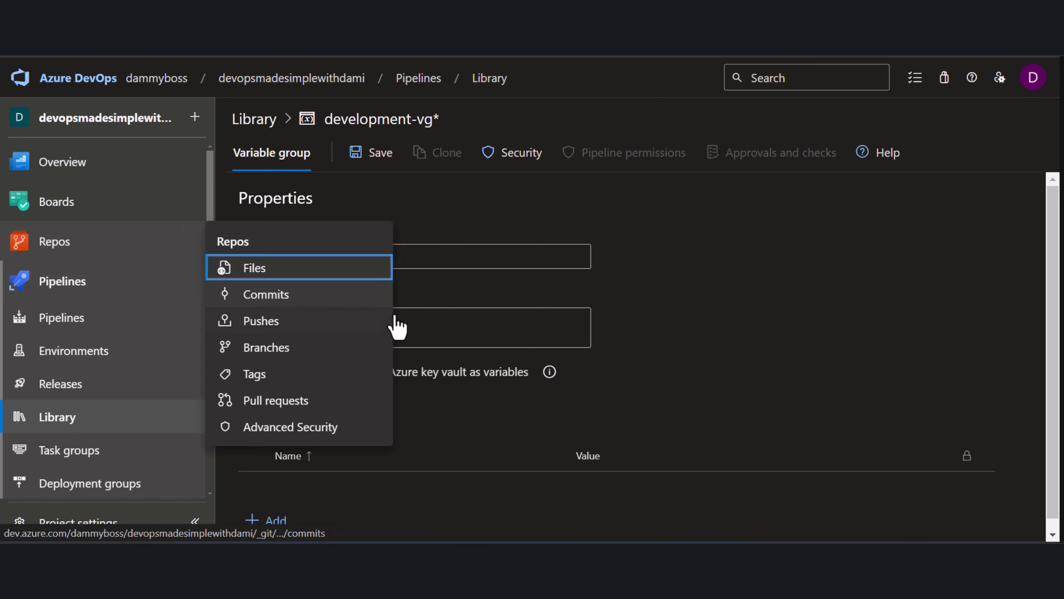
click(446, 324)
key(ctrl+v)
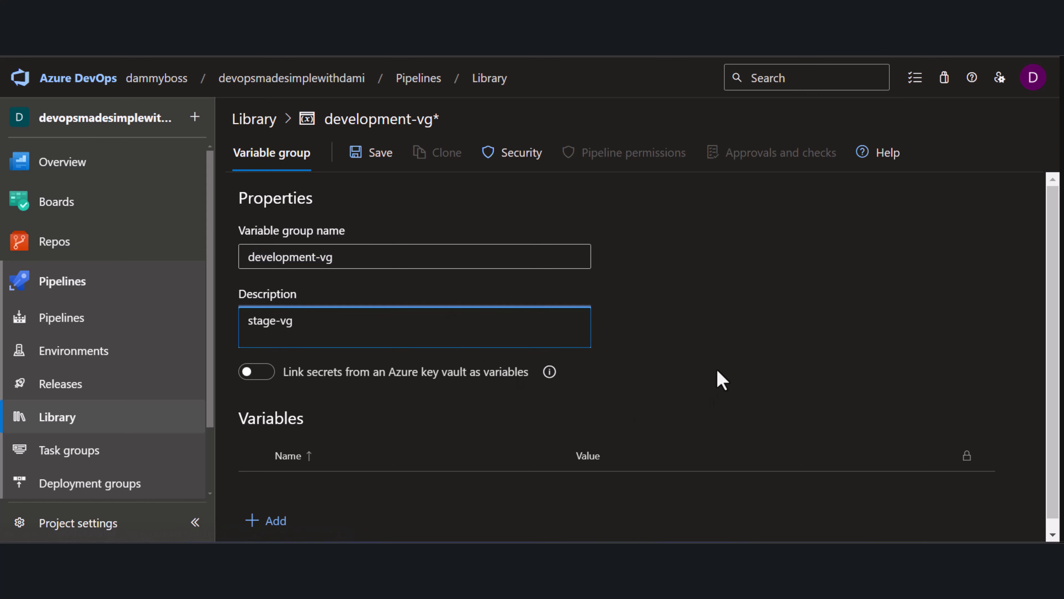
Add a variable named variable1 with the value value1
scroll(716, 368, down, 1)
click(269, 509)
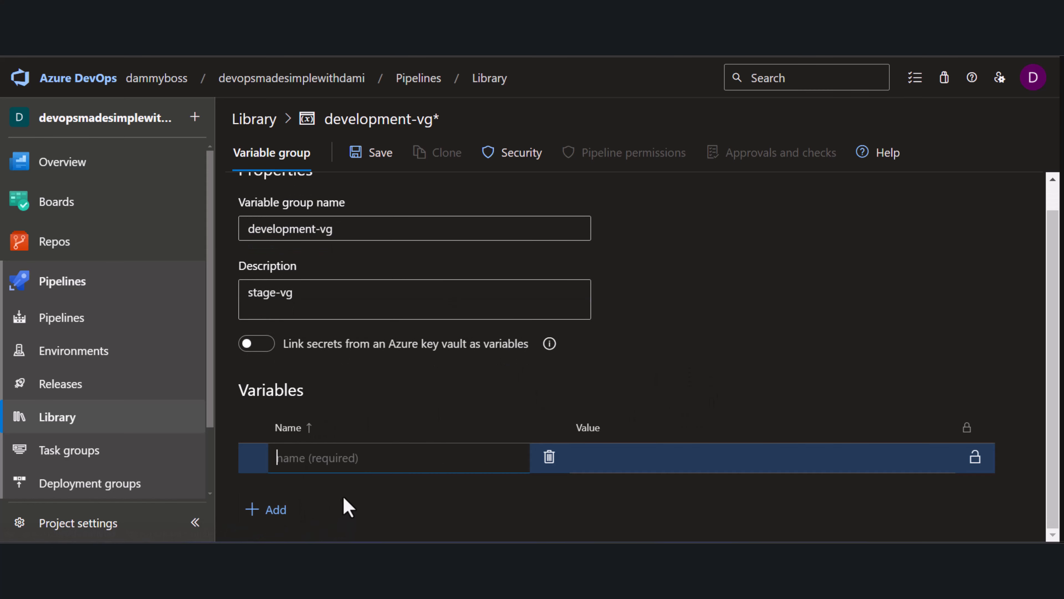
text(variable1)
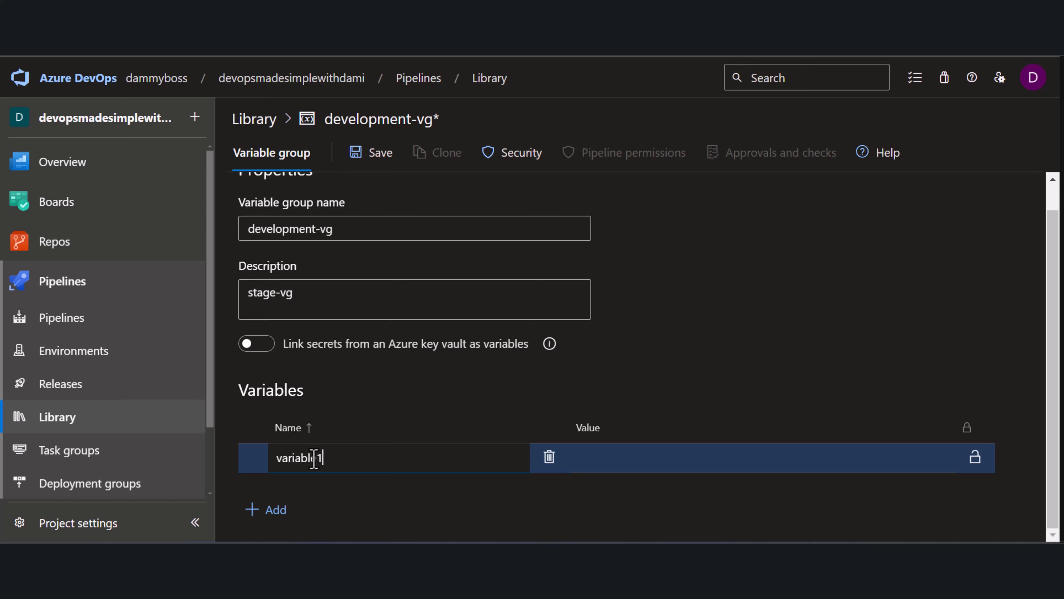
click(678, 458)
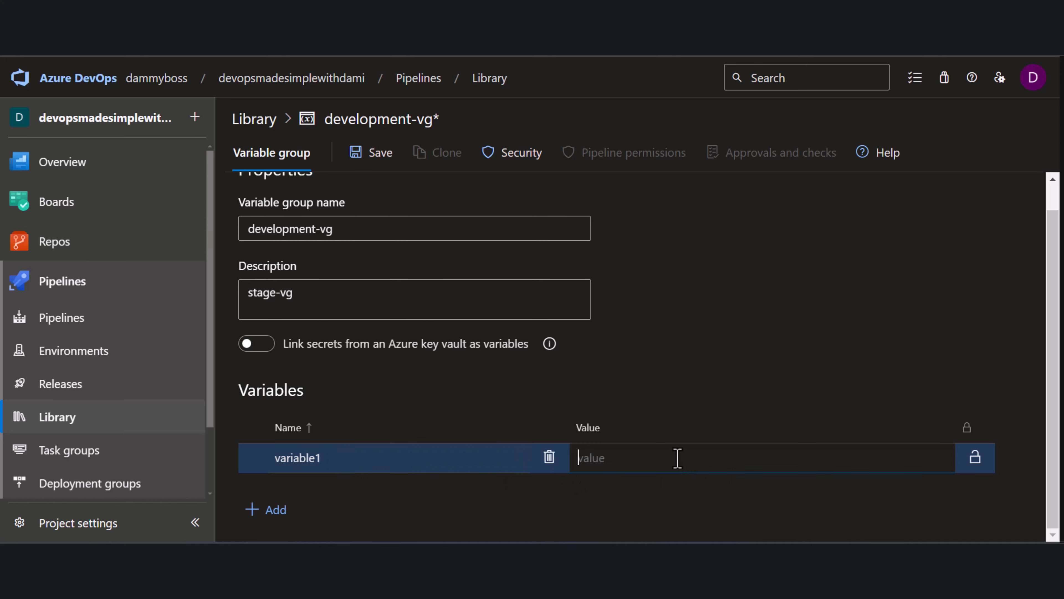
text(value1)
Add a second variable named variable2 with the value value2
drag(335, 466, 259, 468)
key(ctrl+c)
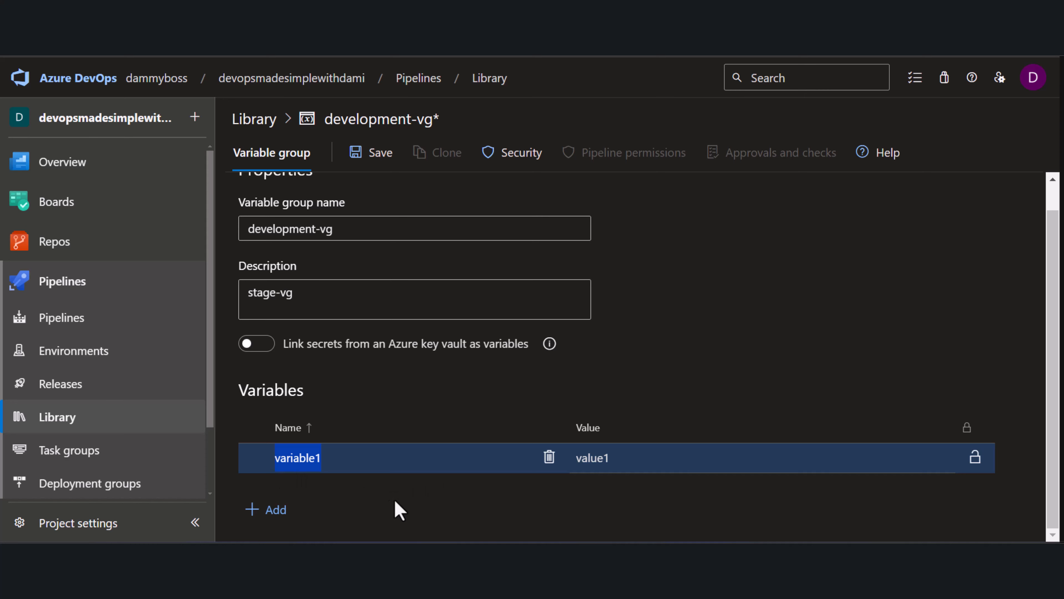
click(270, 510)
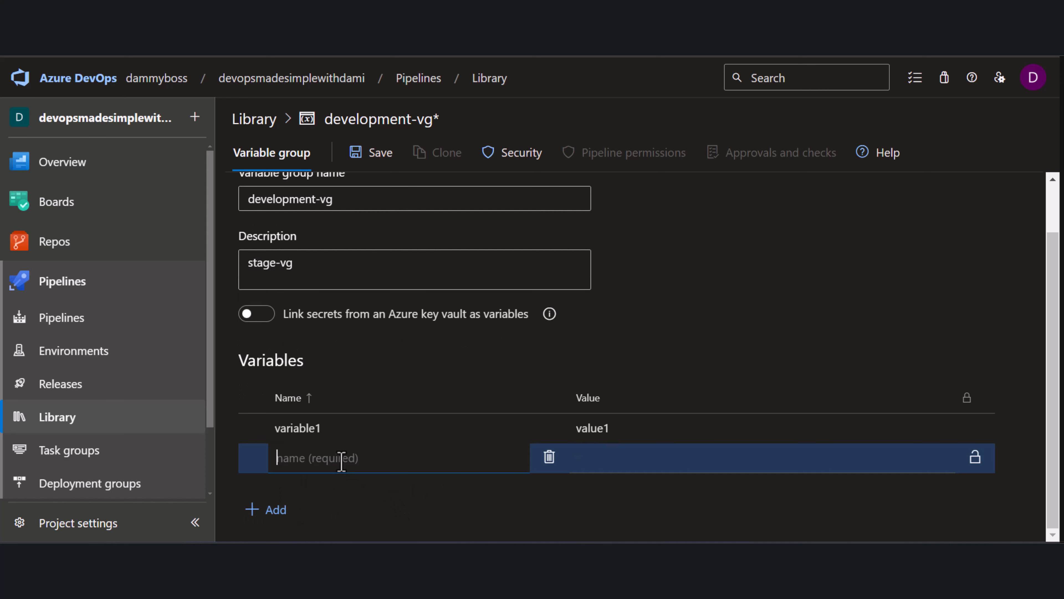
key(ctrl+v)
click(635, 459)
text(v)
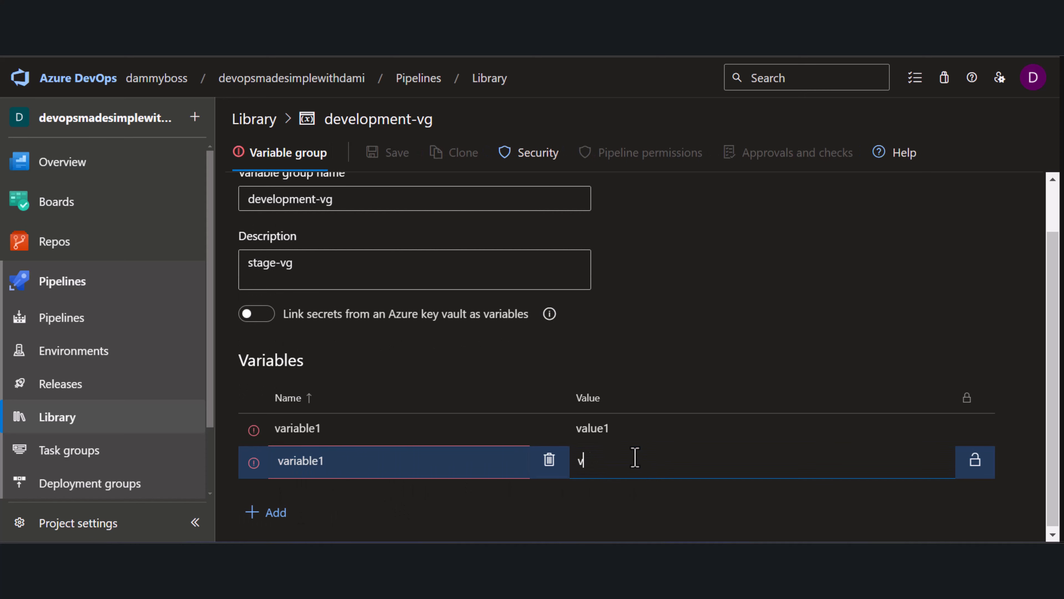
text(alue2)
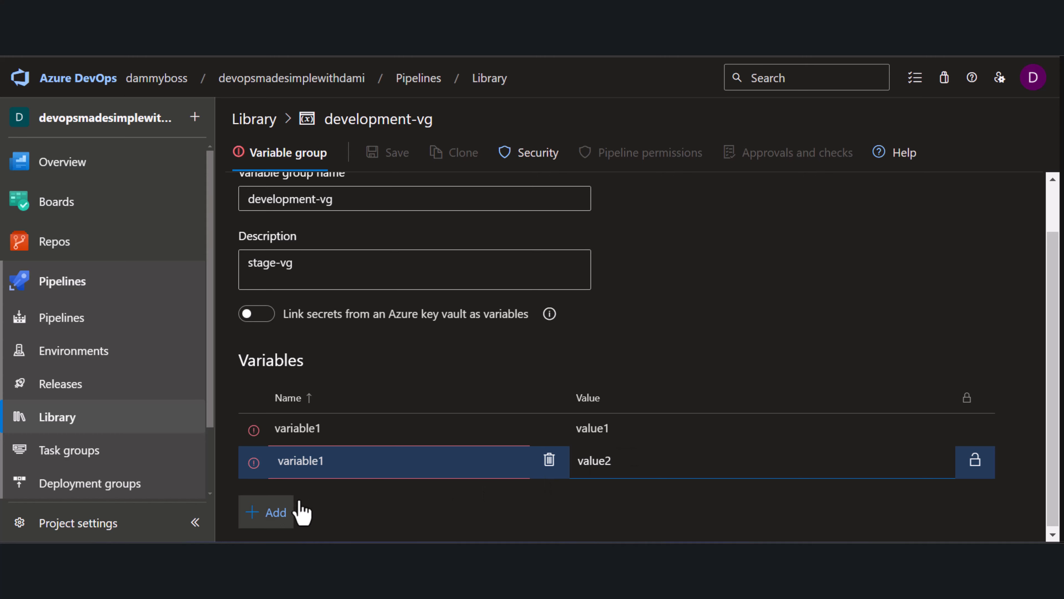
click(337, 458)
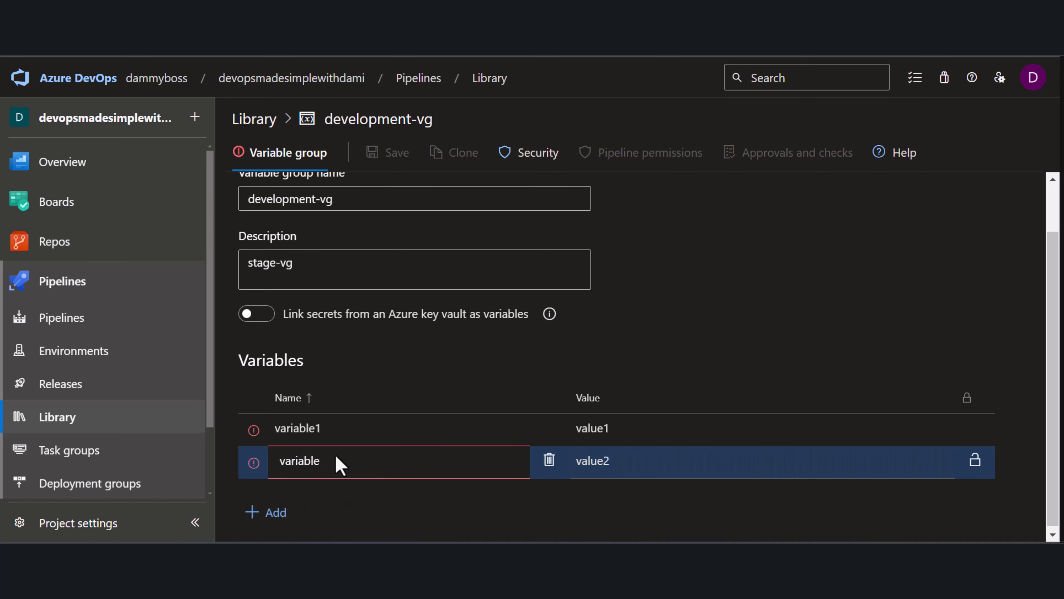
Add a third variable named variable3 with the value value3, then save the variable group
click(274, 513)
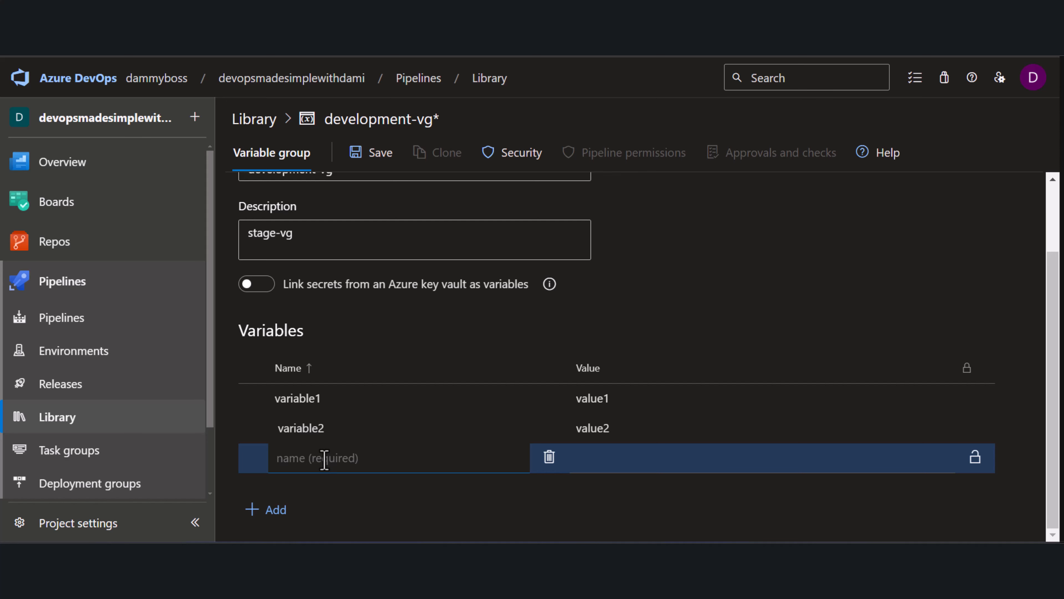
text(variable3)
click(604, 459)
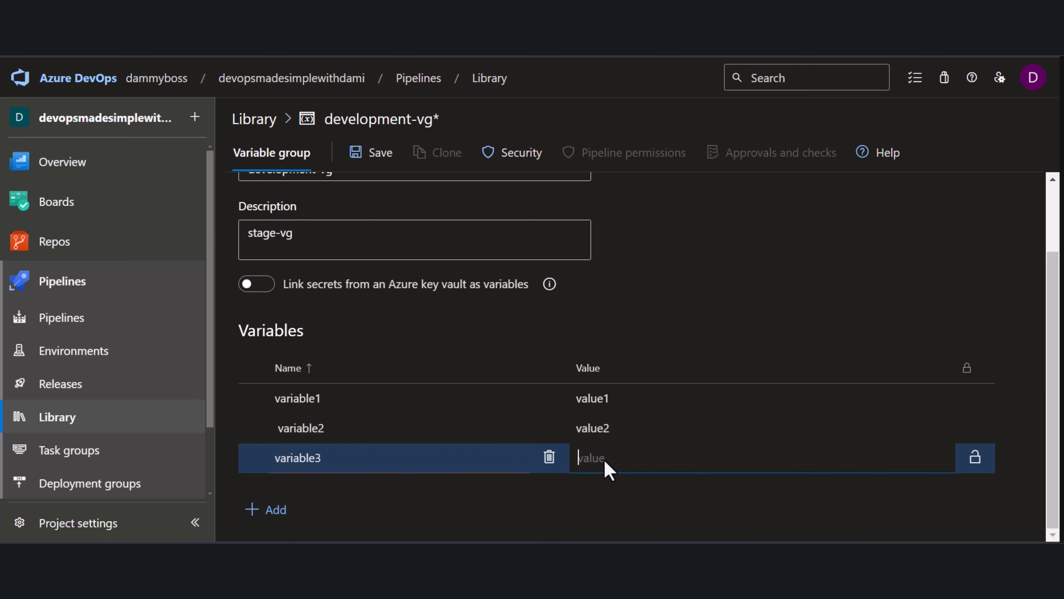
text(value3)
click(363, 164)
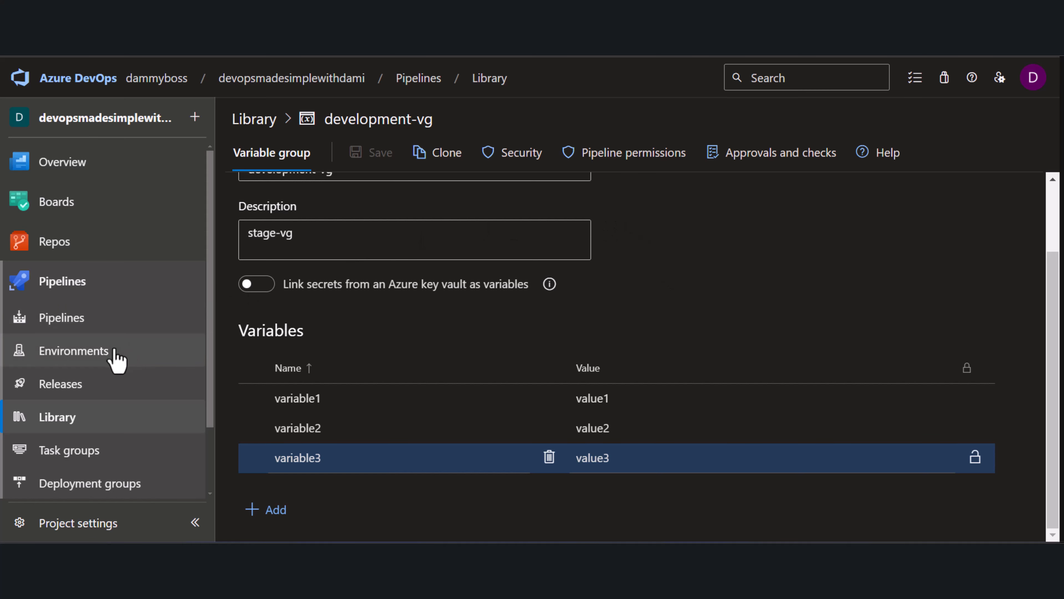
Go to Pipelines and start creating a new pipeline
click(63, 281)
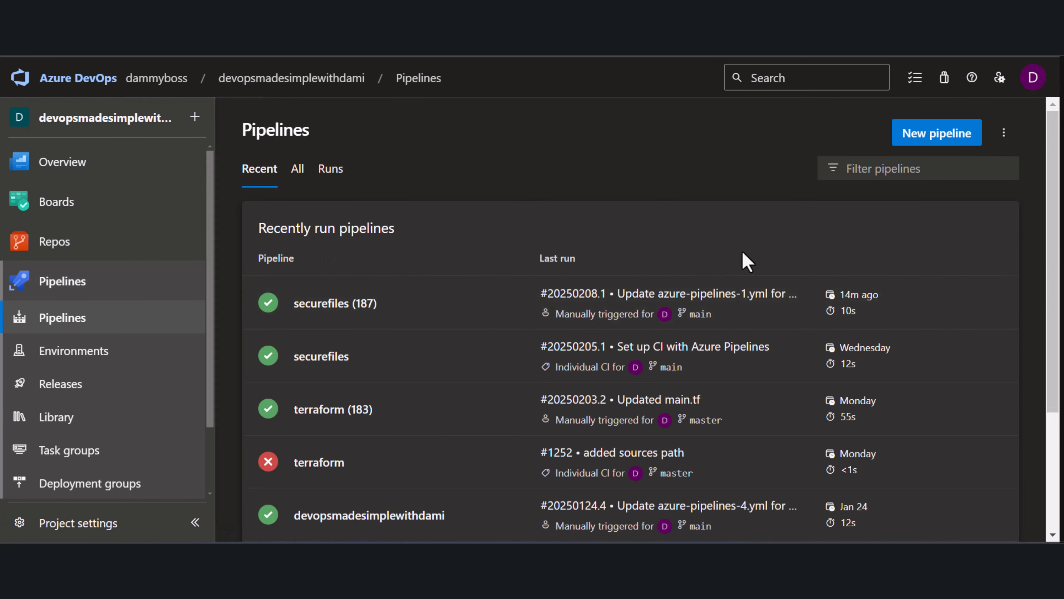
click(957, 137)
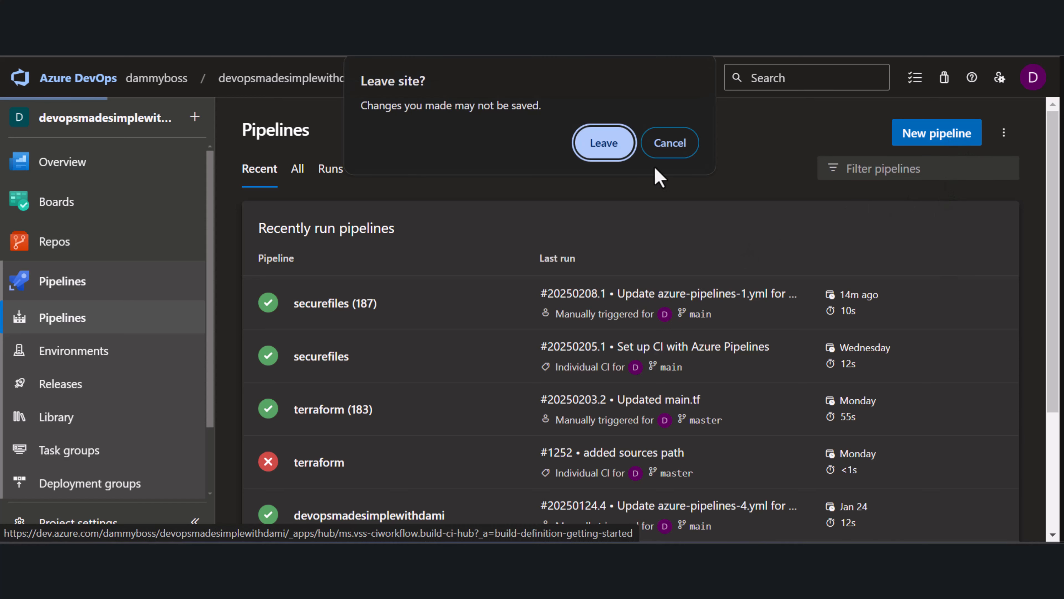
click(669, 145)
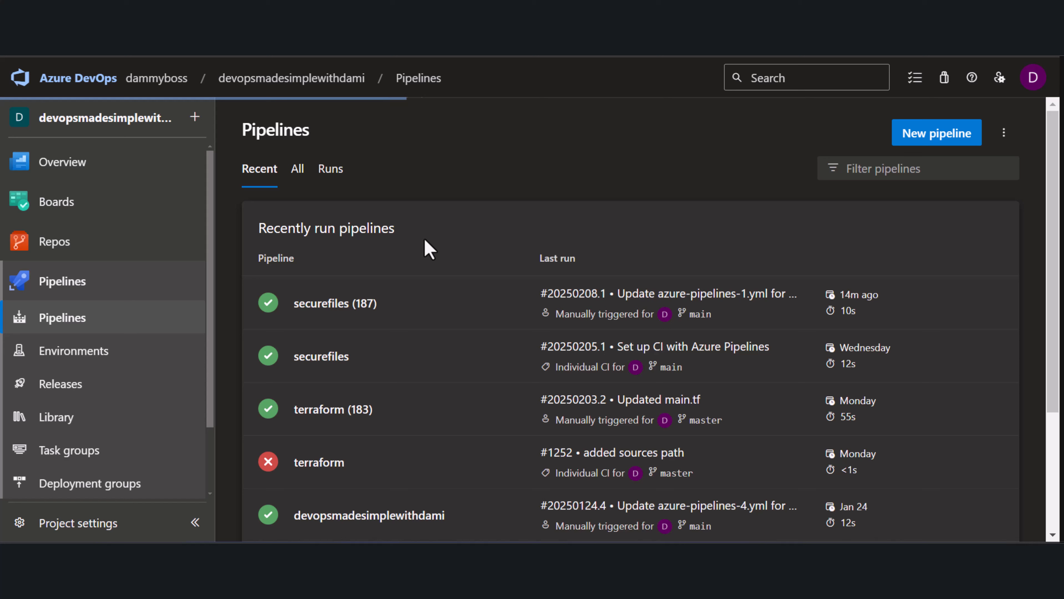
click(937, 138)
click(606, 178)
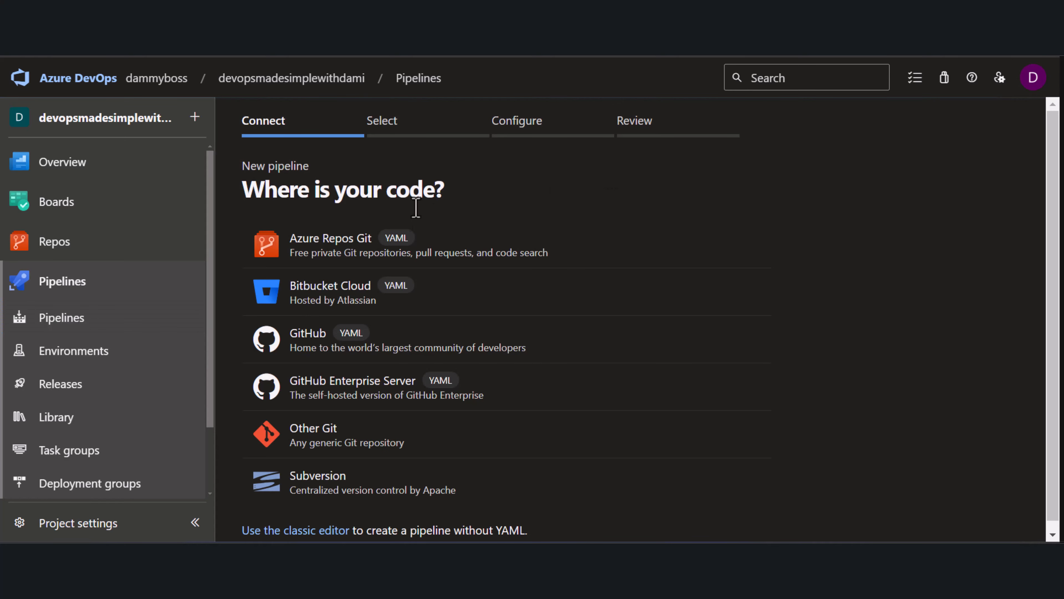
Connect the new pipeline to Azure Repos Git and select the variable-groups repository
click(304, 253)
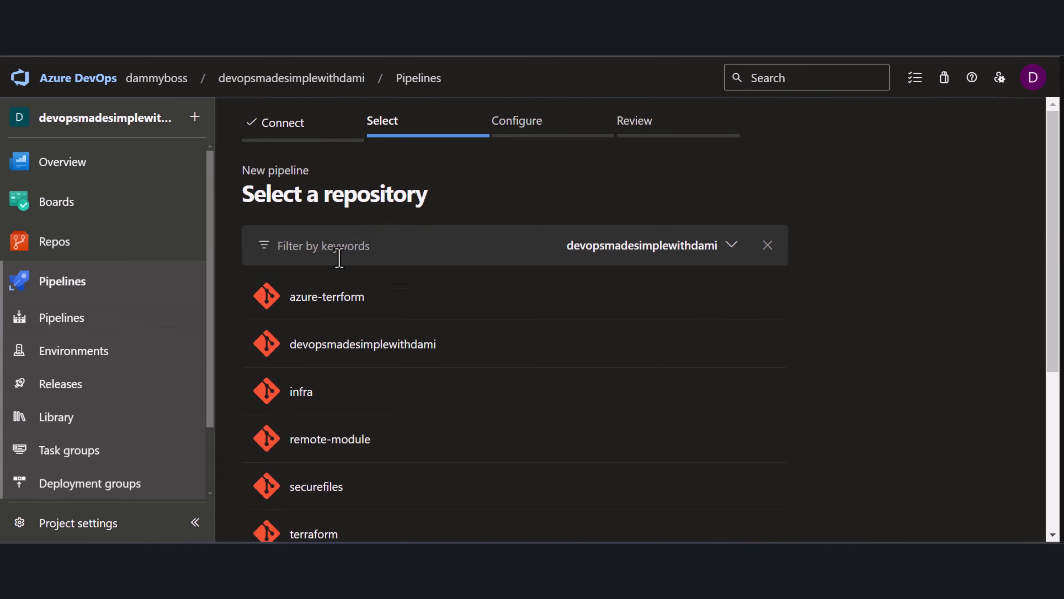
scroll(352, 343, down, 5)
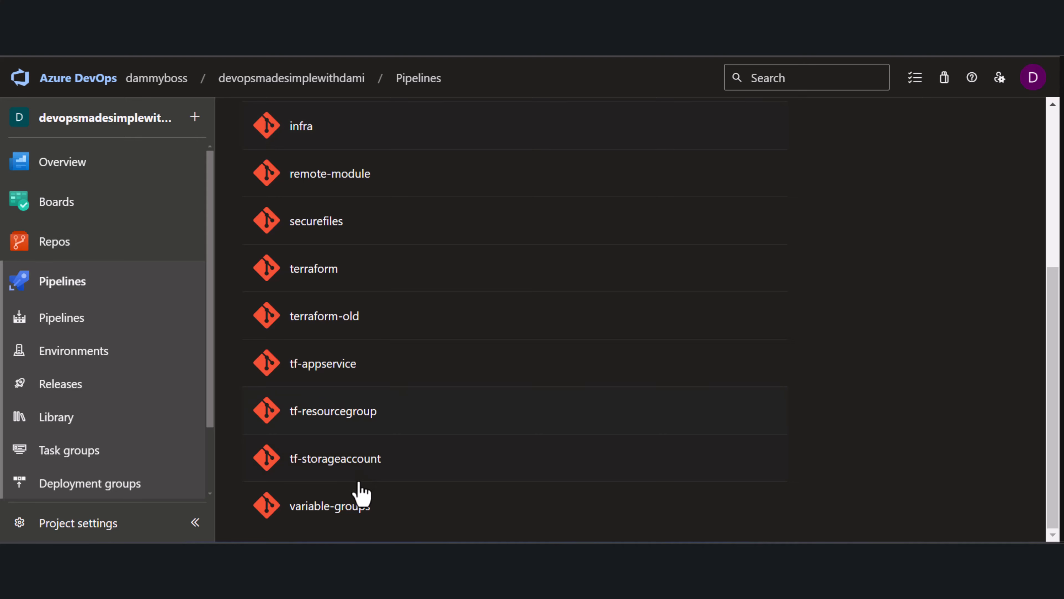
click(323, 523)
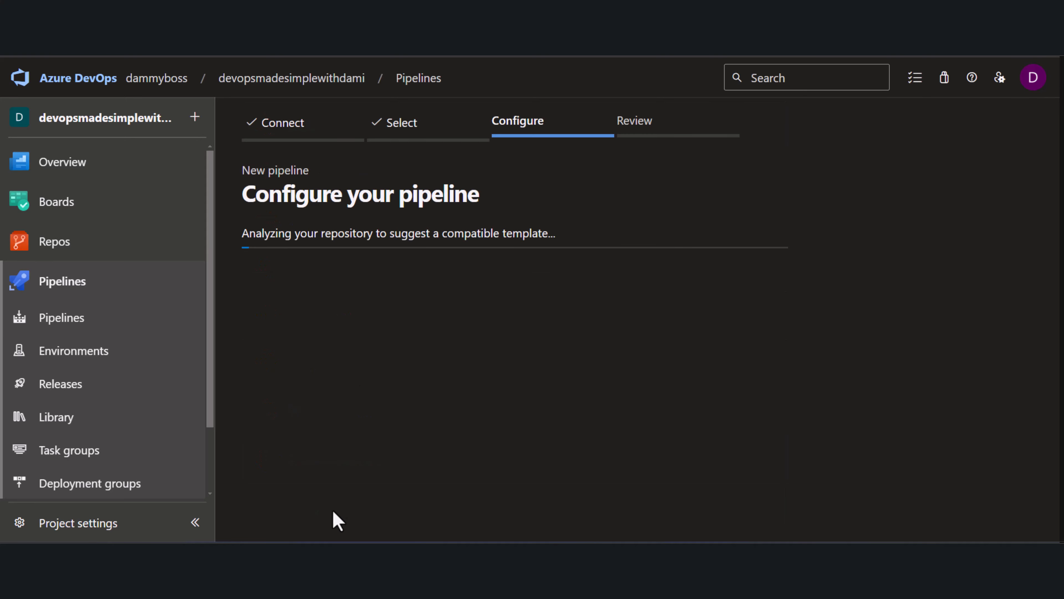
click(310, 256)
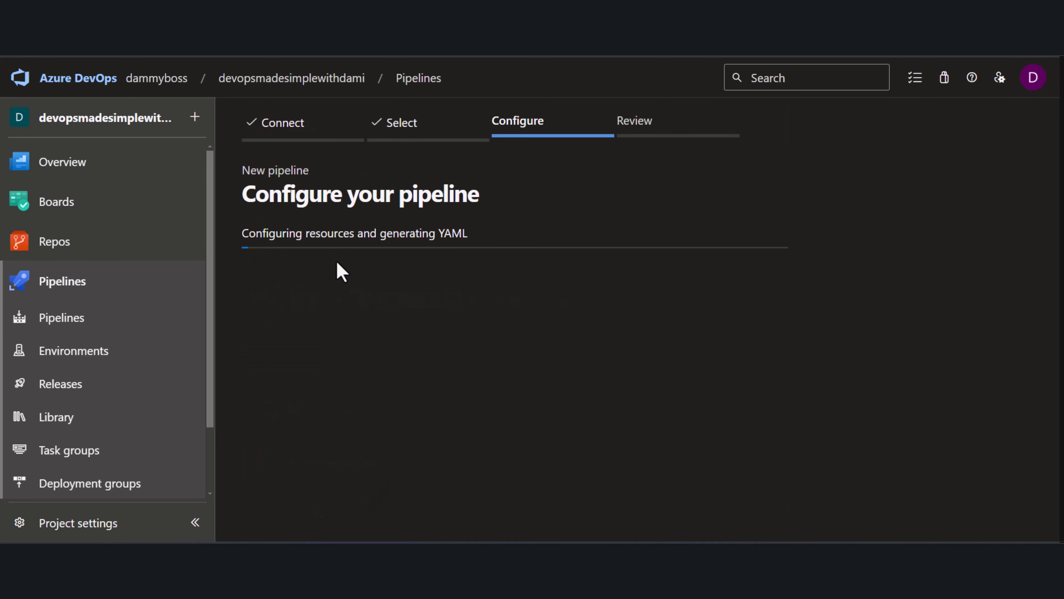
Delete the starter comment lines at the top of the pipeline YAML
scroll(368, 335, down, 3)
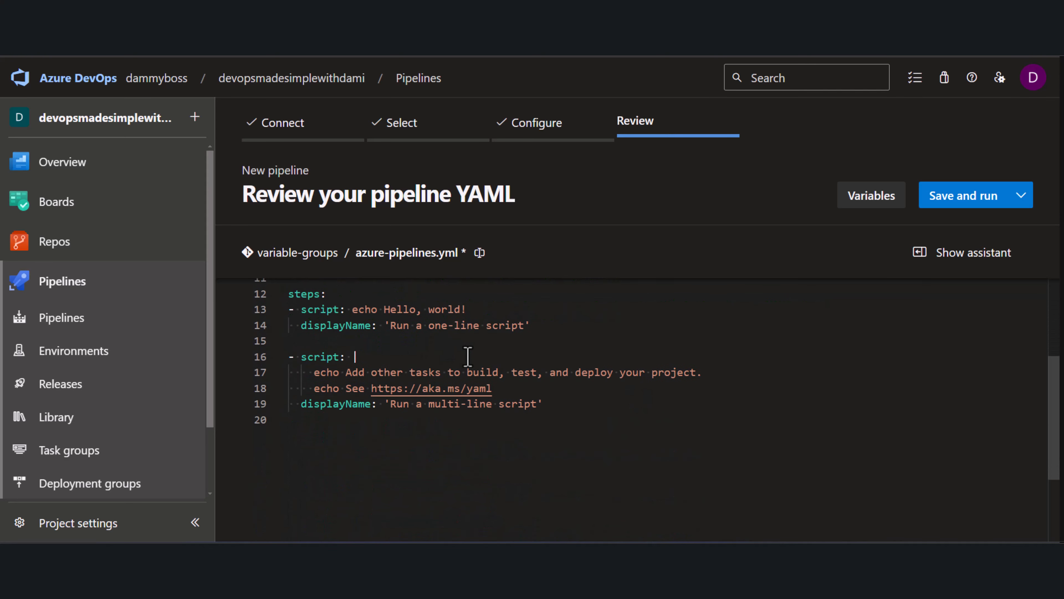
scroll(497, 406, up, 3)
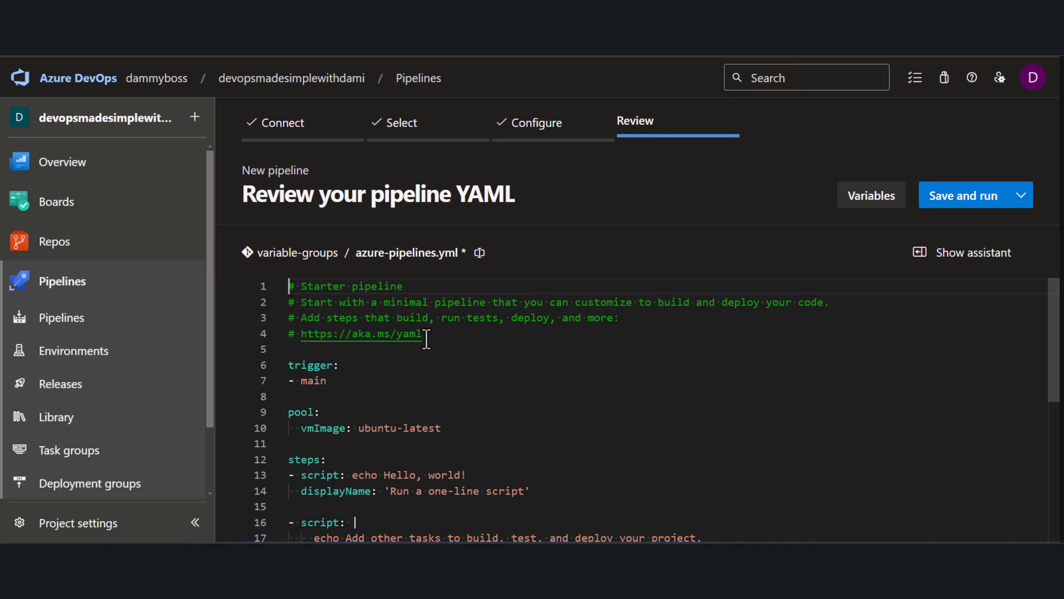
drag(426, 338, 277, 293)
key(BackSpace)
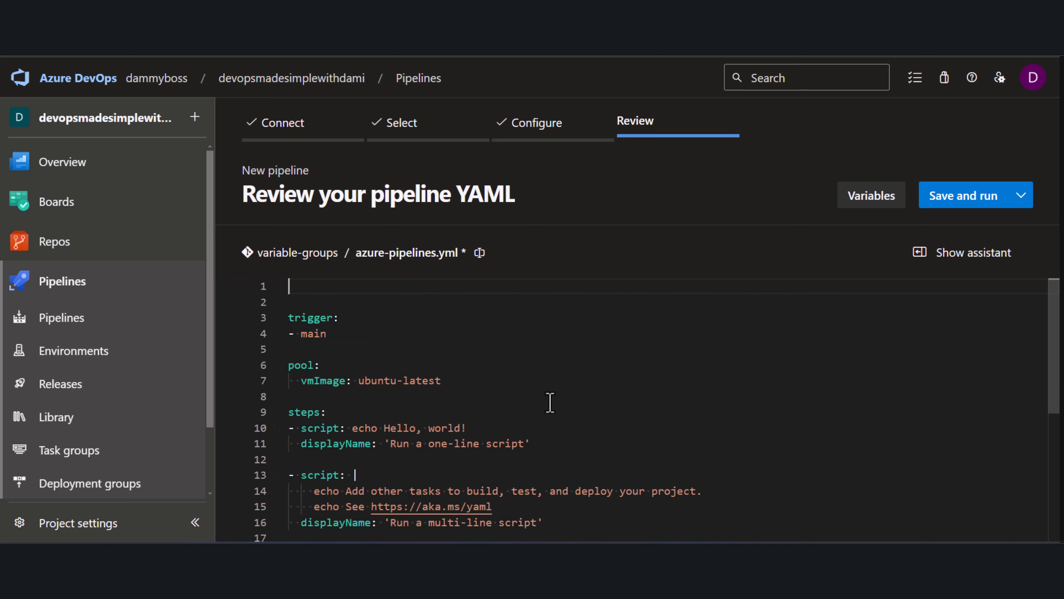
Add a variables section below the trigger that references the group development-vg
click(305, 348)
key(Return)
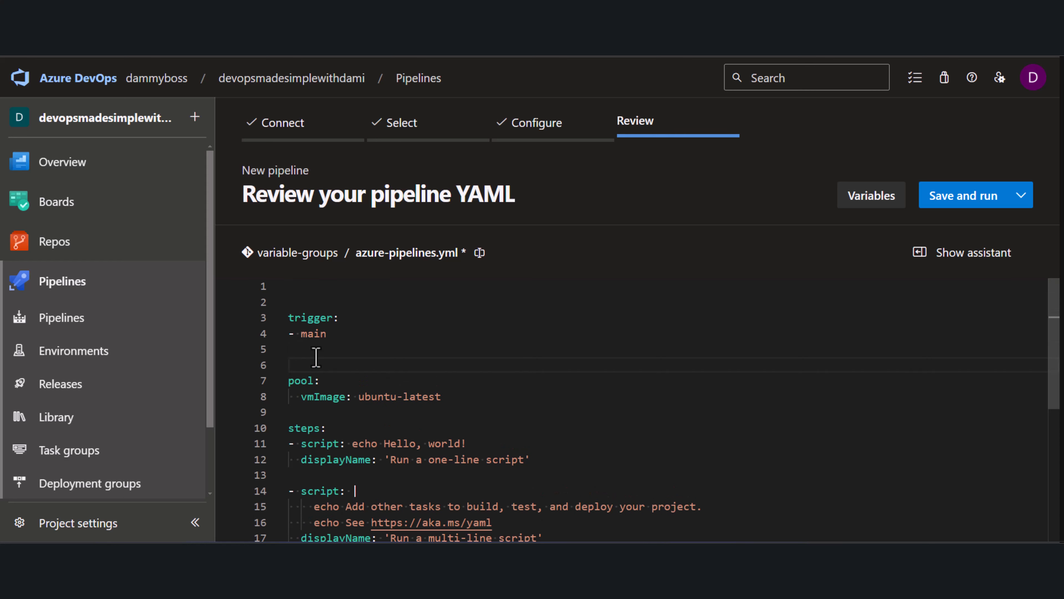
key(Return)
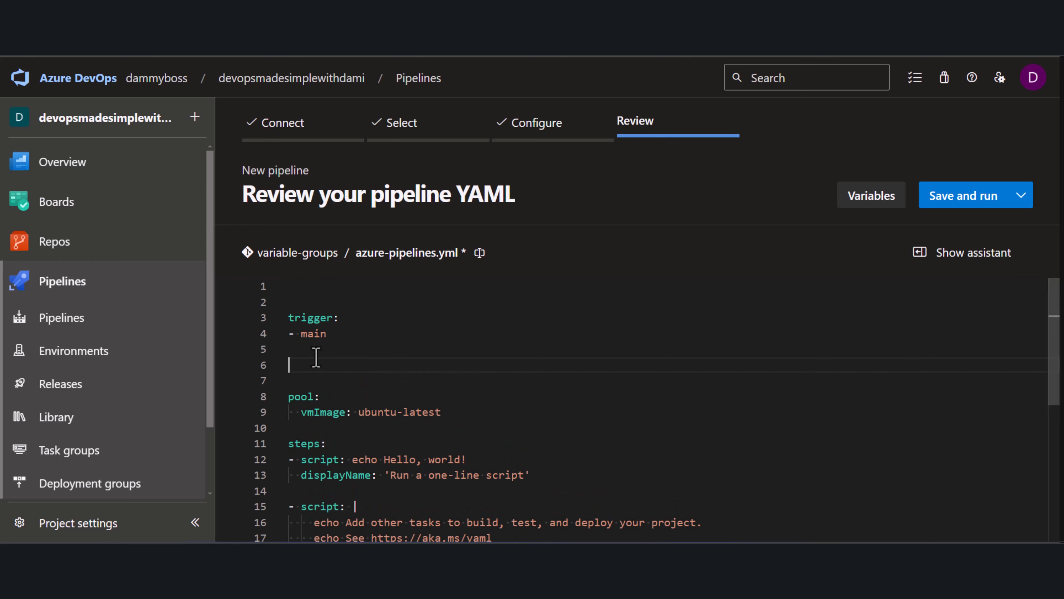
text(variable)
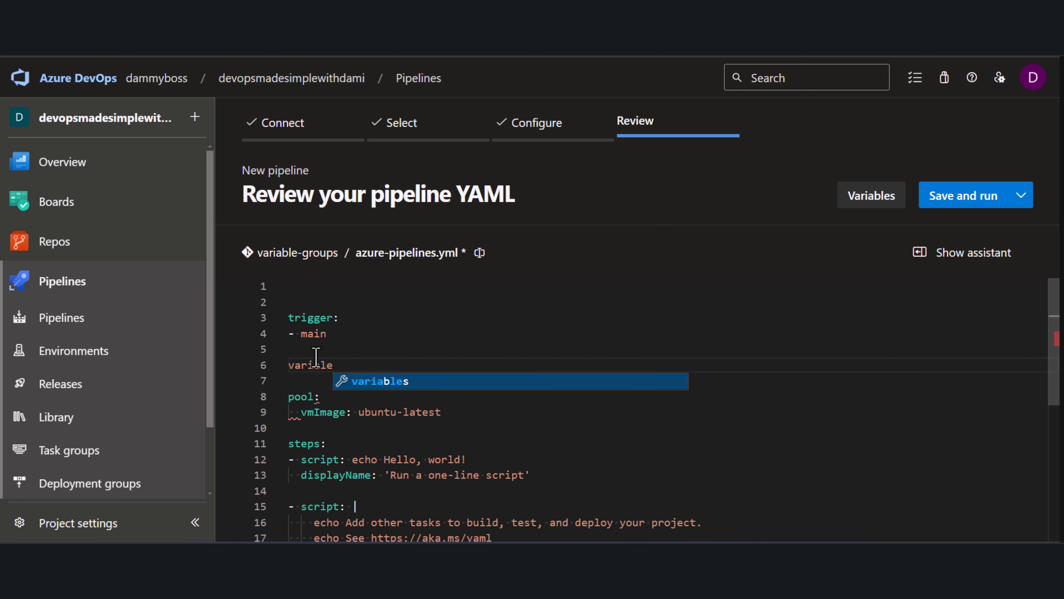
key(Return)
key(Return)
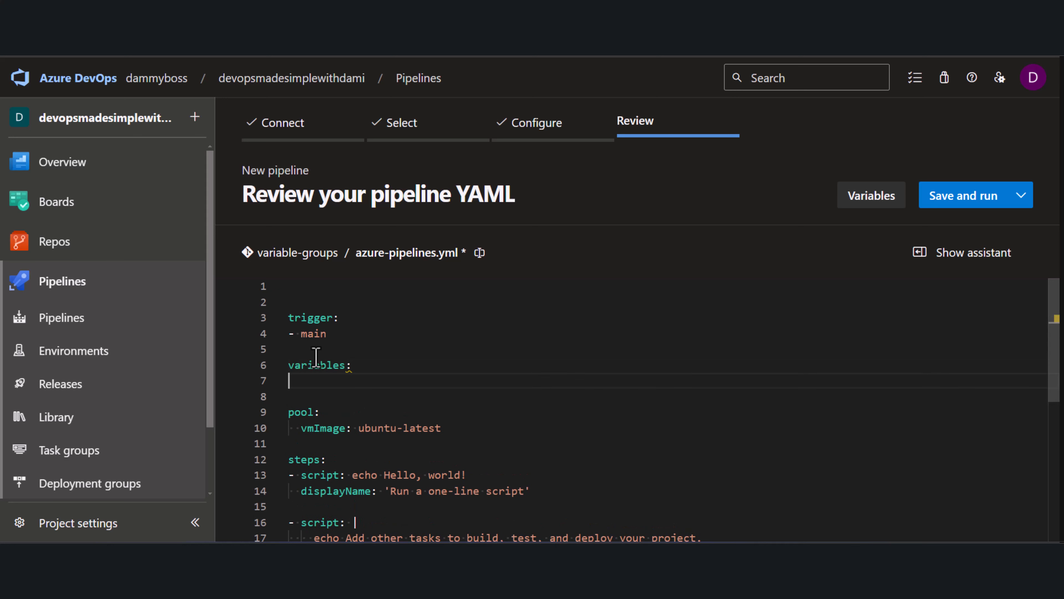
text(-)
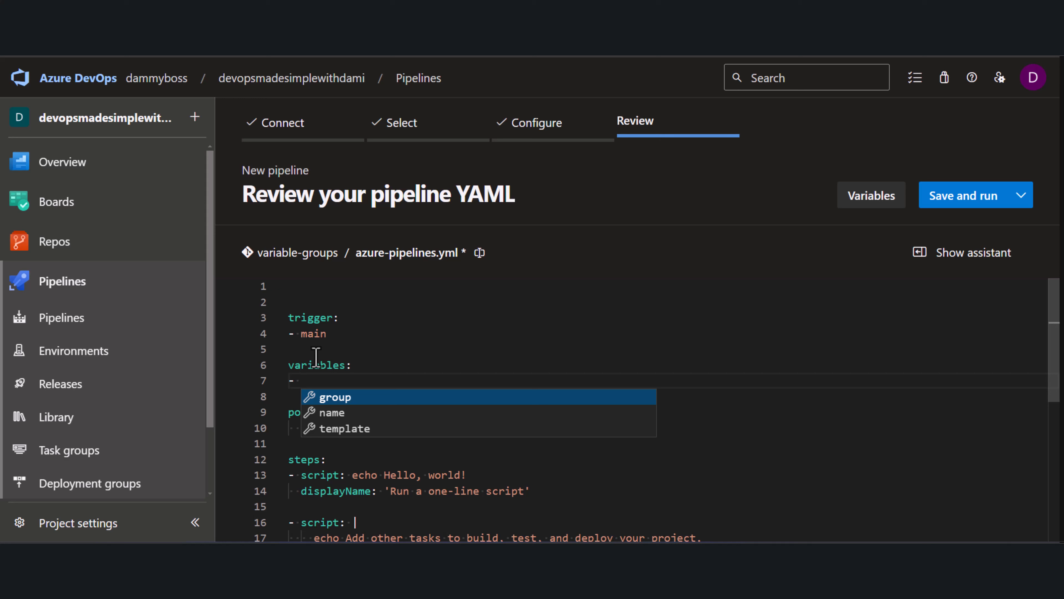
key(Return)
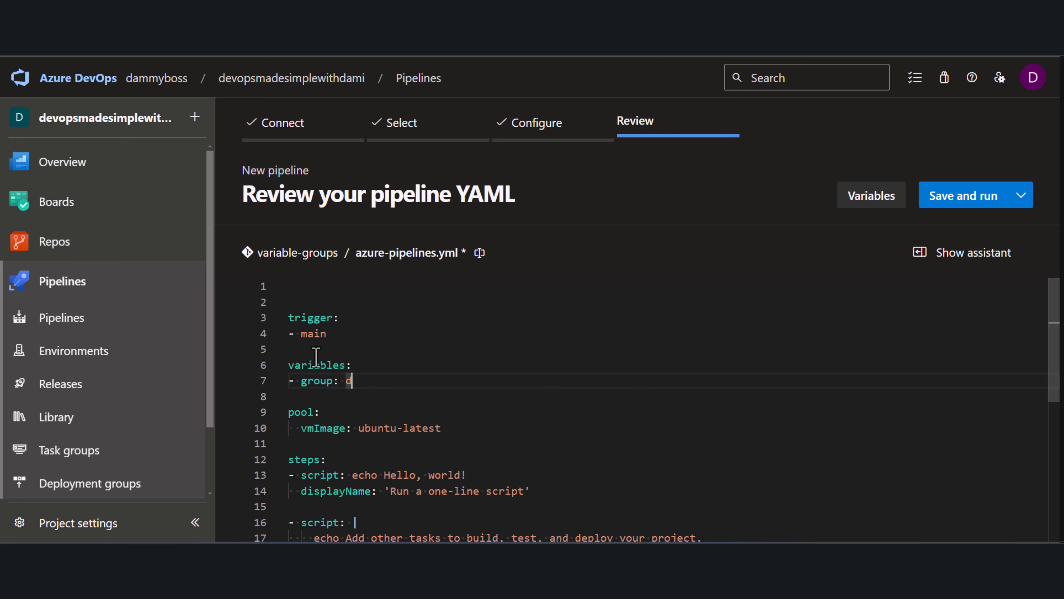
text(development-vg)
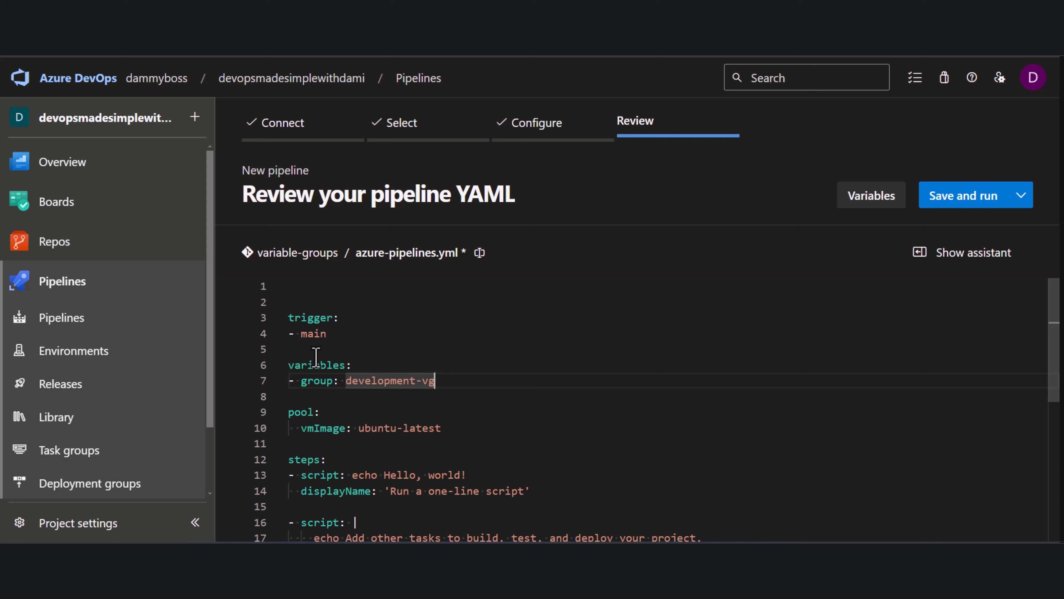
Replace the first echo text in the multi-line script with "value for the first variable is $(variable1)"
scroll(433, 430, down, 3)
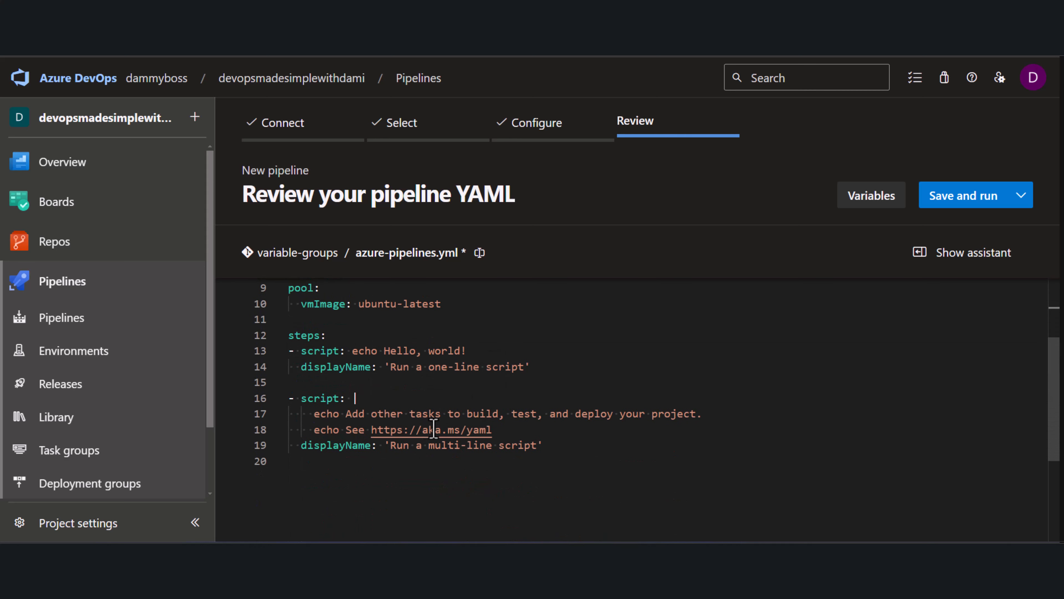
drag(717, 416, 344, 417)
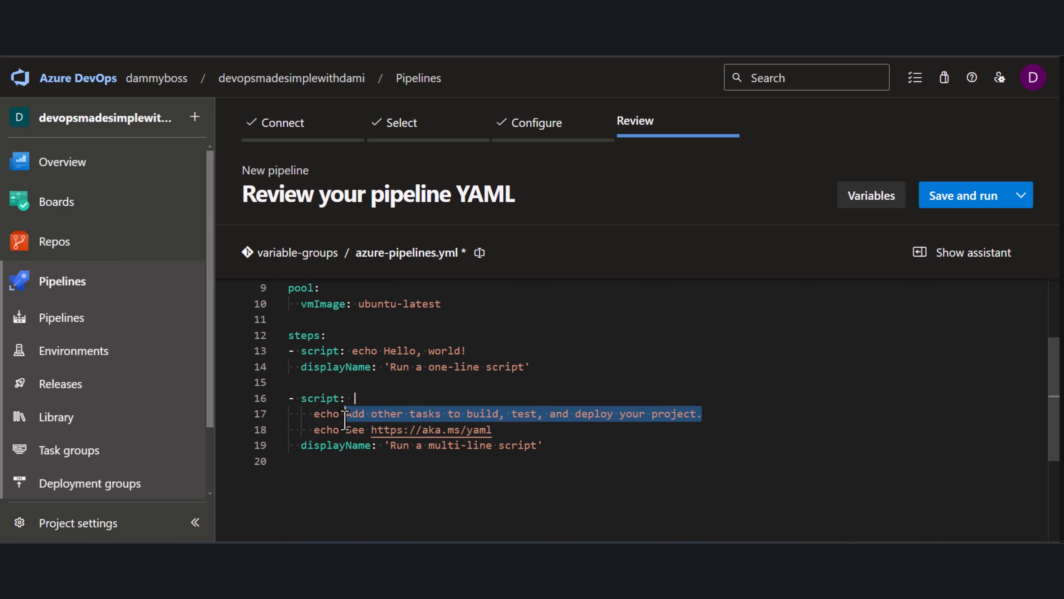
click(510, 416)
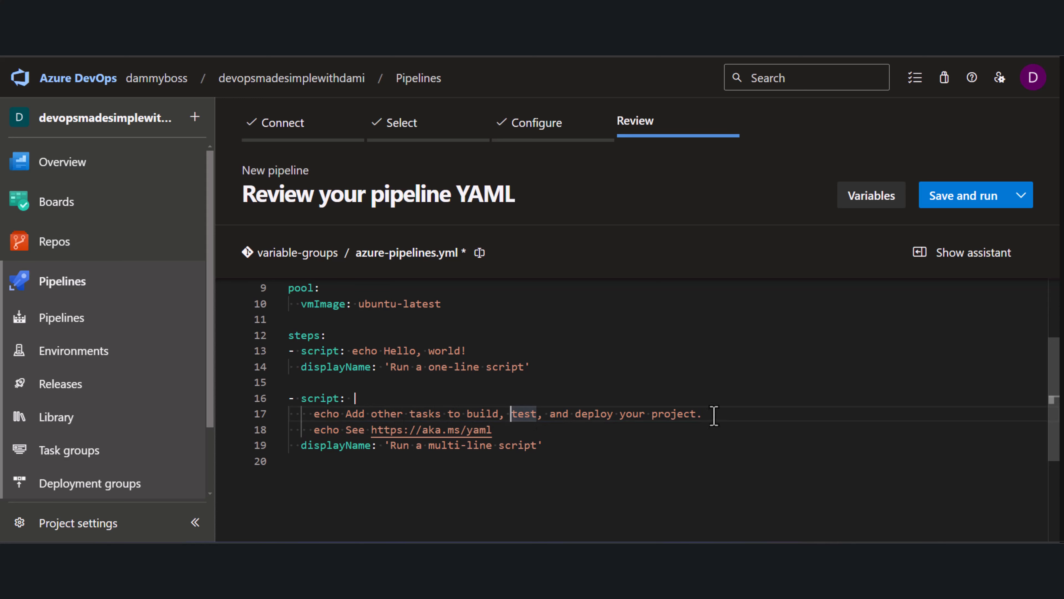
drag(714, 416, 342, 417)
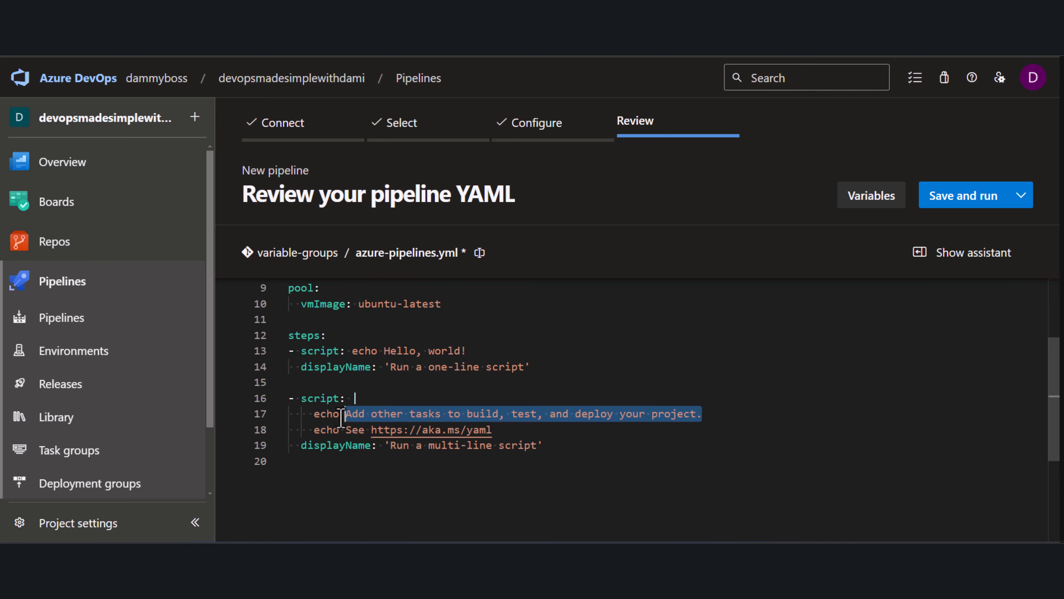
text(va)
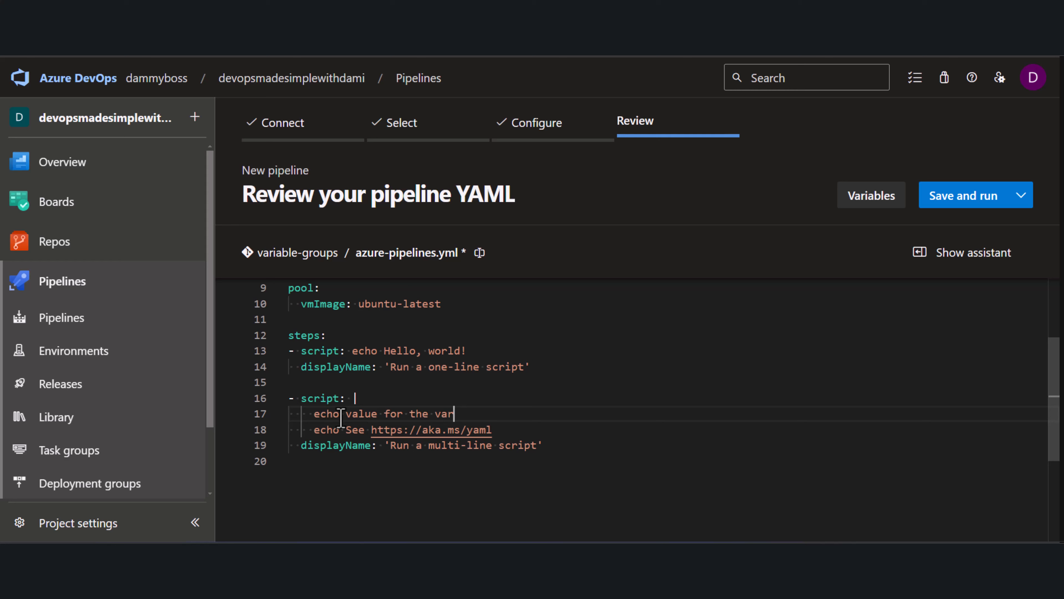
text(lue for the fi)
text(rst variable is )
text($())
text(variable1))
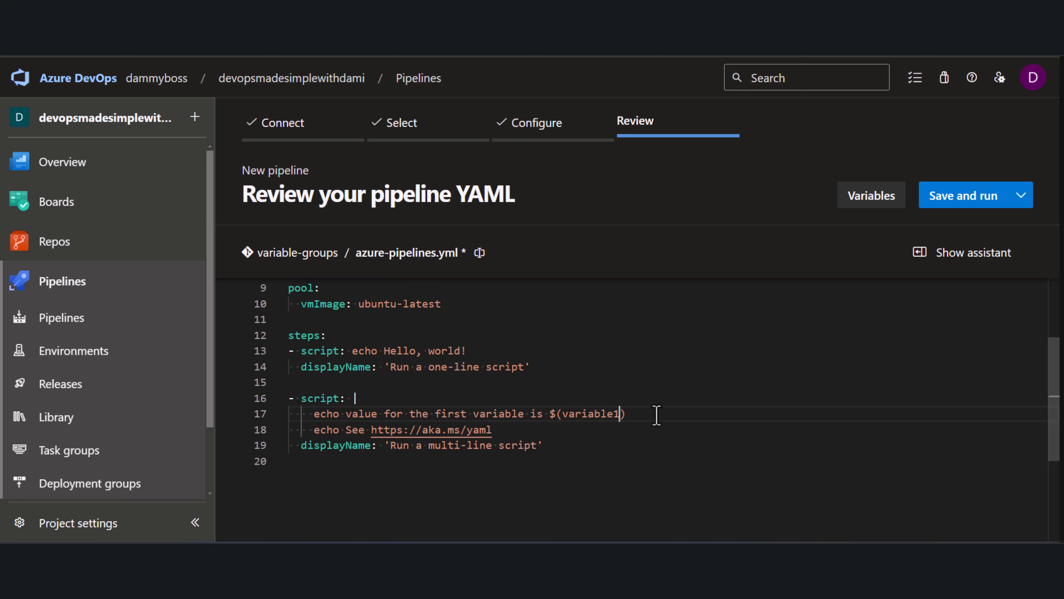
Copy the new echo line and delete the line echoing the aka.ms/yaml link
drag(653, 413, 314, 415)
key(ctrl+c)
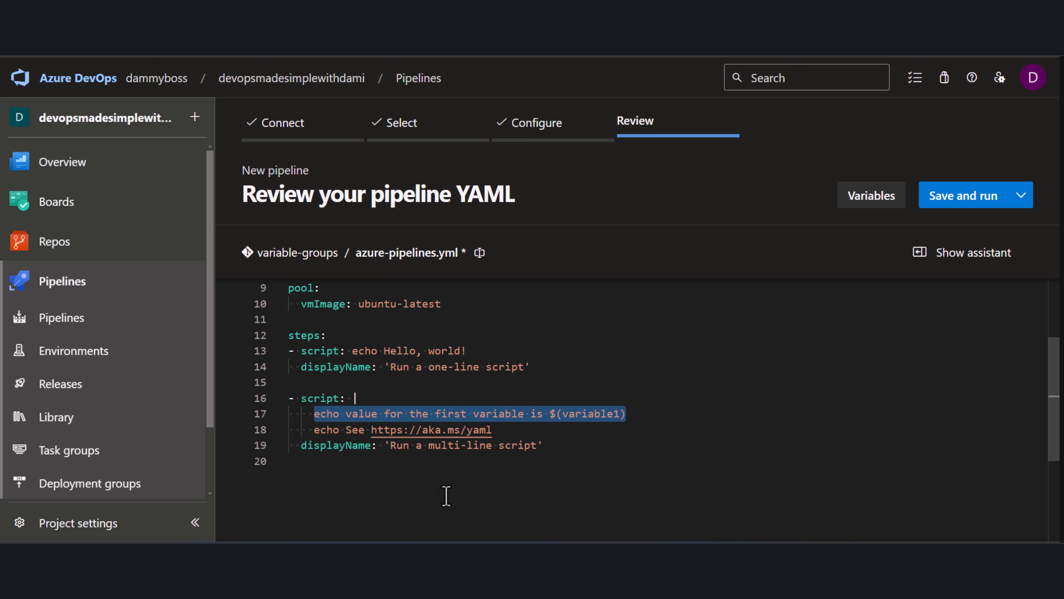
click(650, 414)
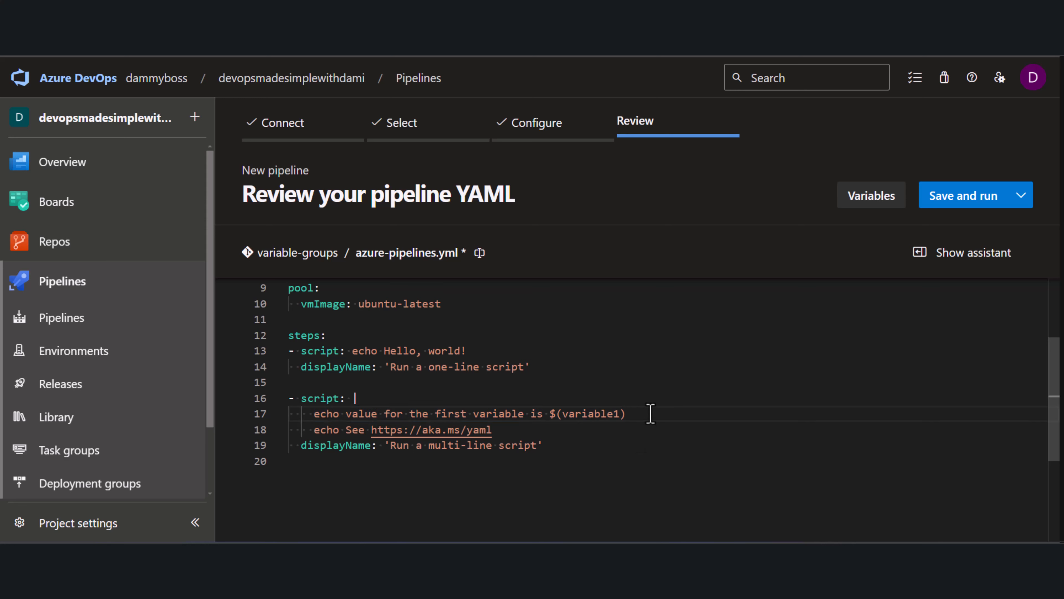
key(Return)
drag(492, 444, 345, 445)
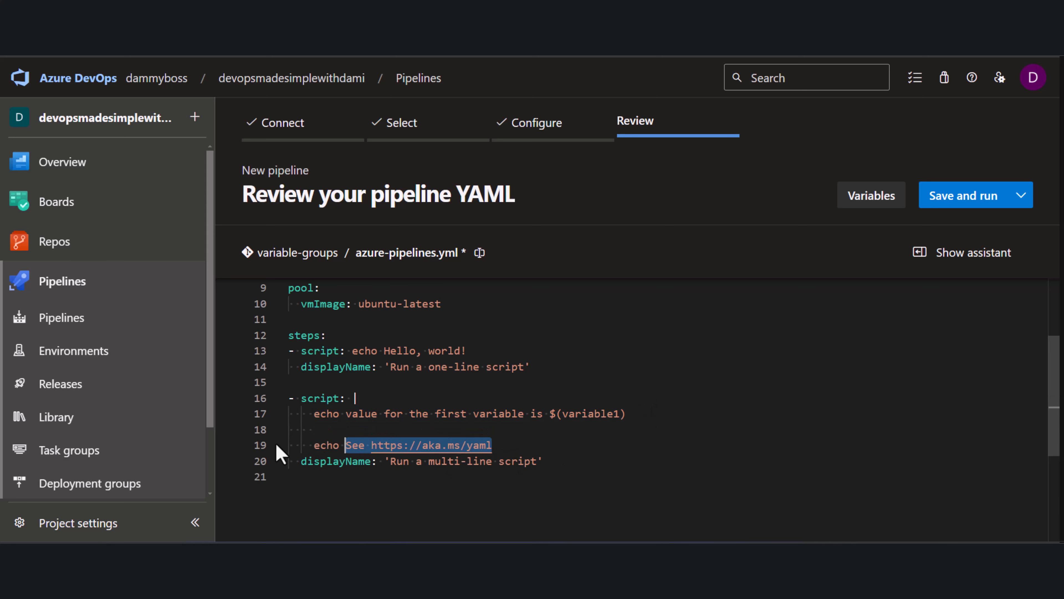
drag(280, 452, 238, 453)
key(BackSpace)
key(BackSpace)
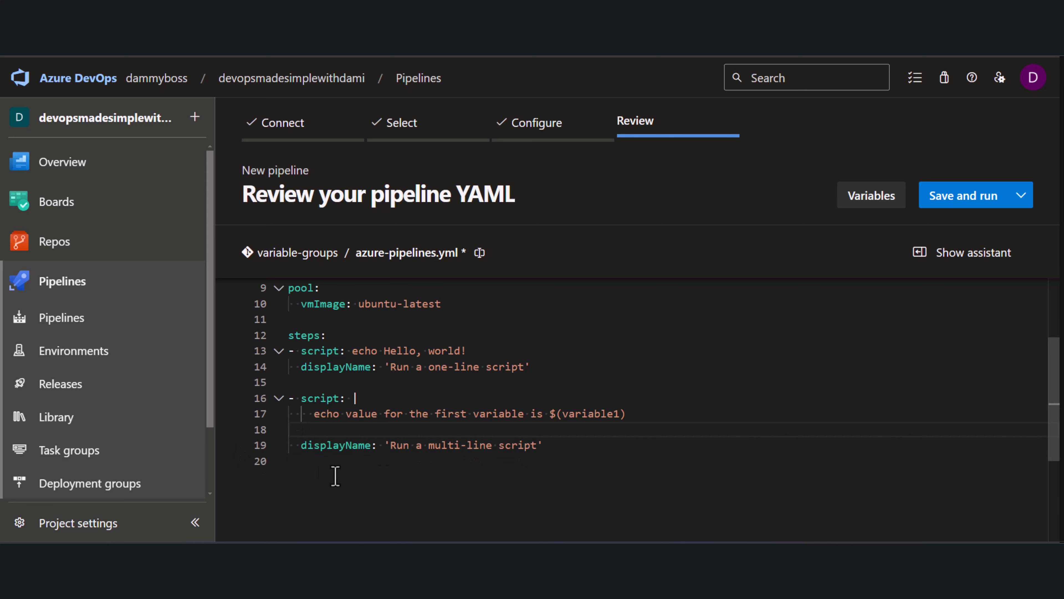
Paste the copied echo line twice below the original in the multi-line script
click(636, 410)
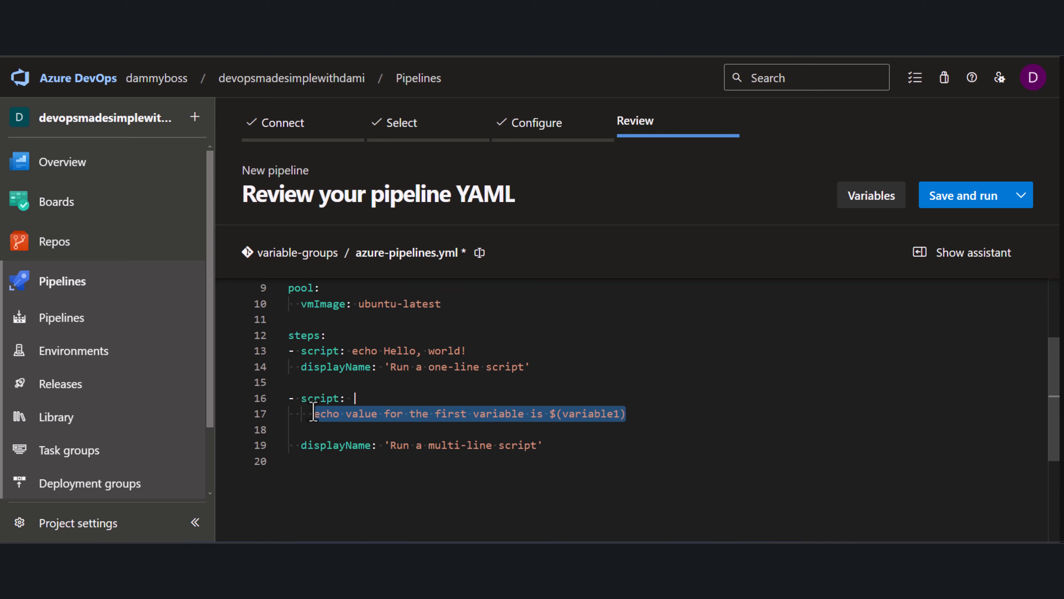
click(656, 415)
key(Return)
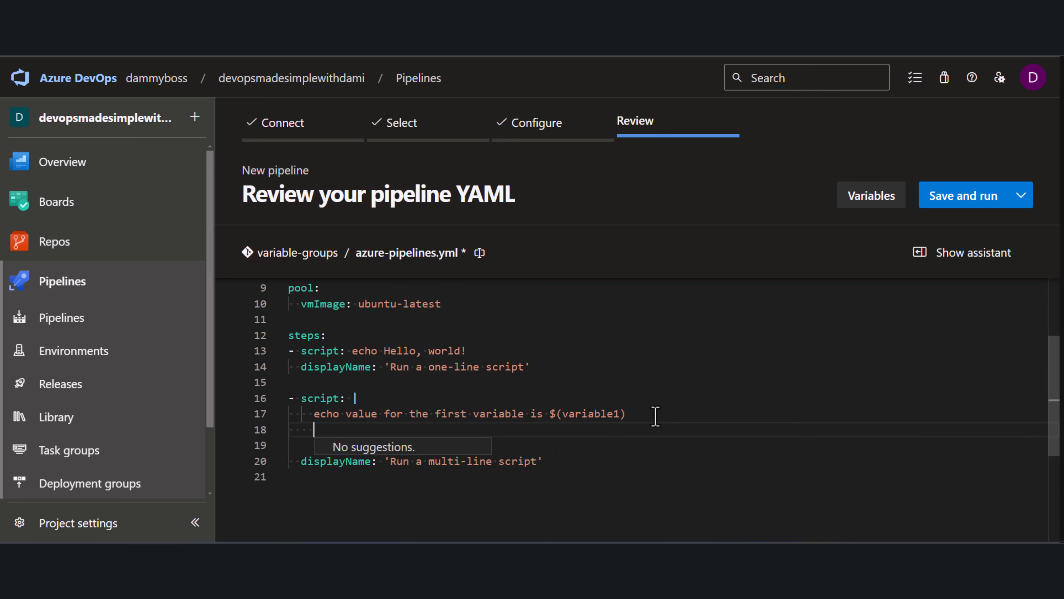
key(ctrl+v)
key(Return)
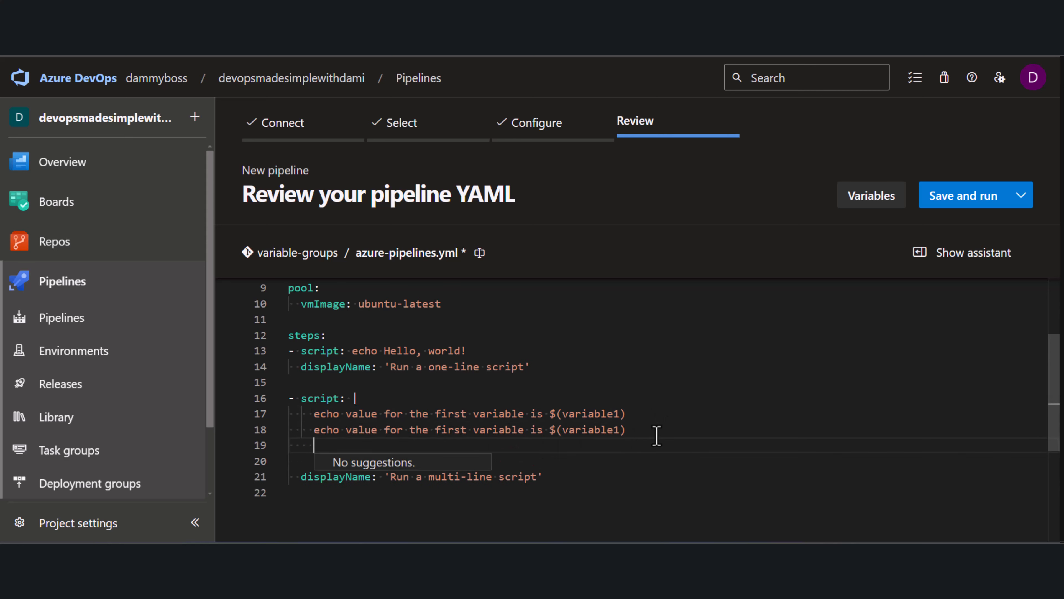
key(ctrl+v)
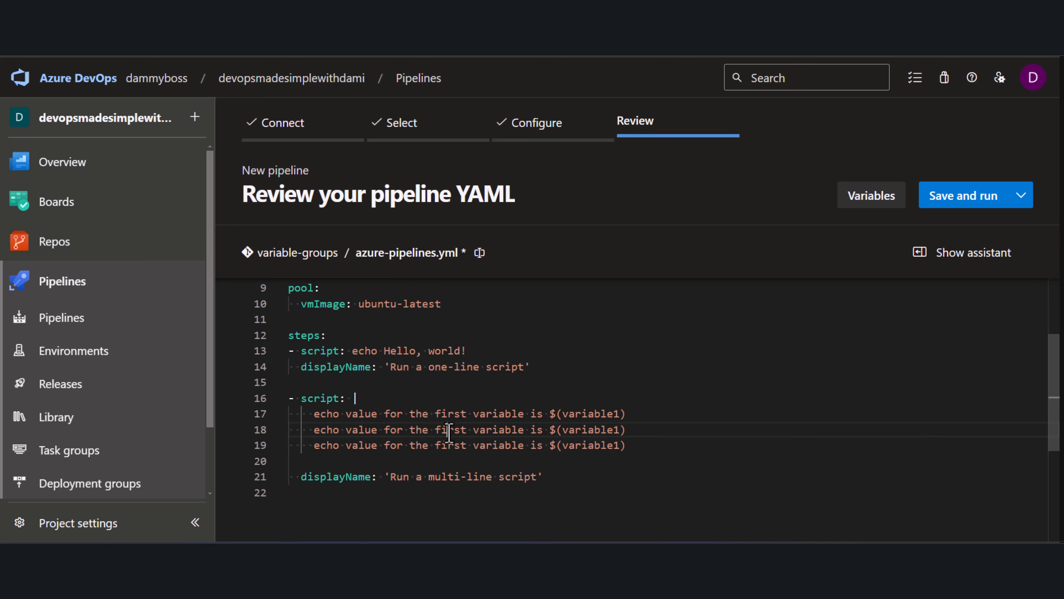
Edit the two copies to echo the second and third variables using $(variable2) and $(variable3)
double_click(448, 429)
text(second)
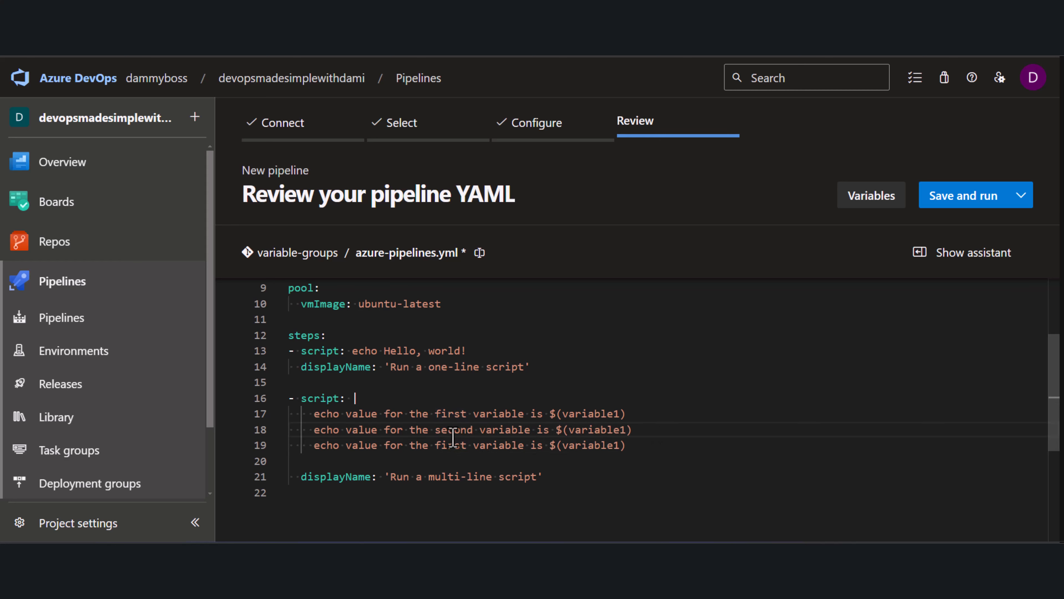
double_click(449, 445)
text(third)
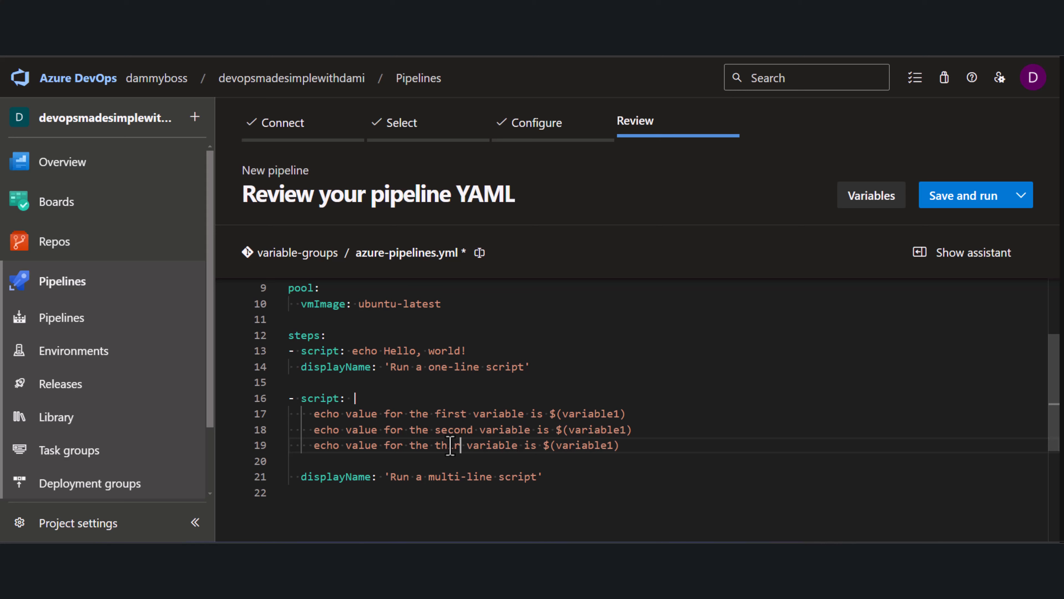
click(625, 430)
key(BackSpace)
text(2)
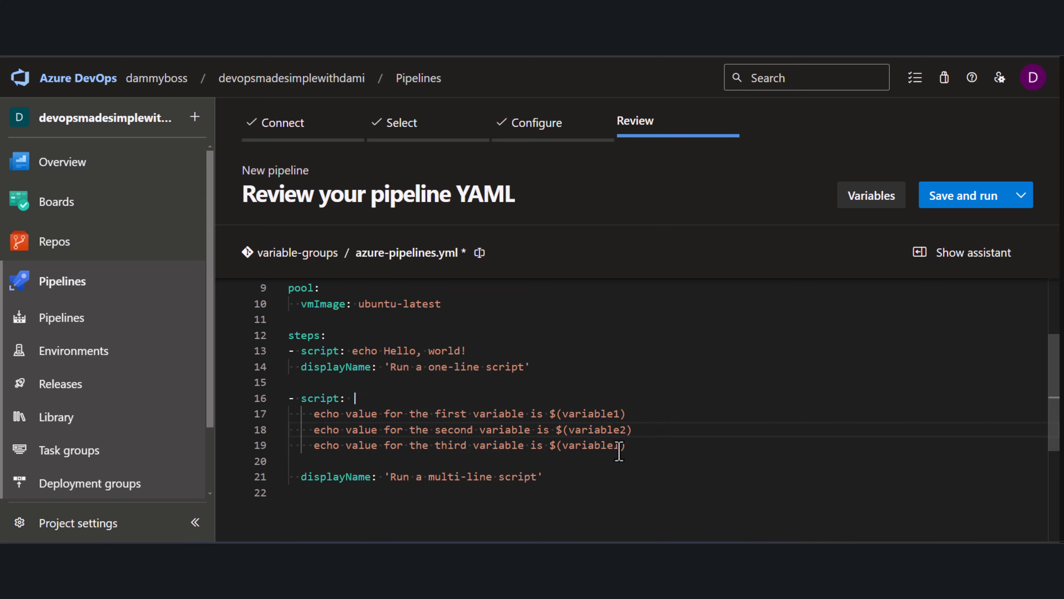
click(621, 448)
key(BackSpace)
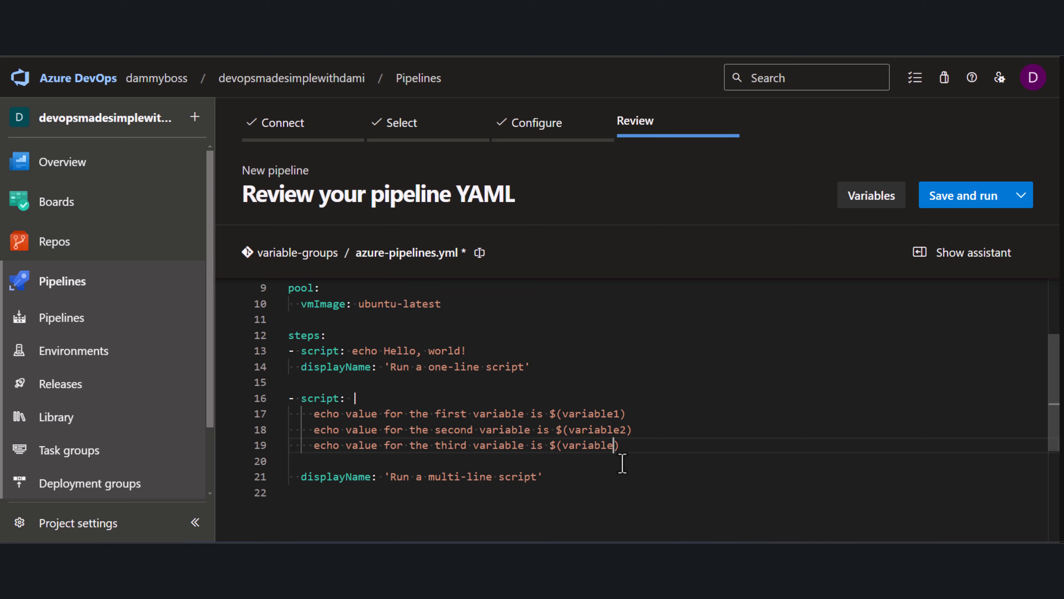
text(3)
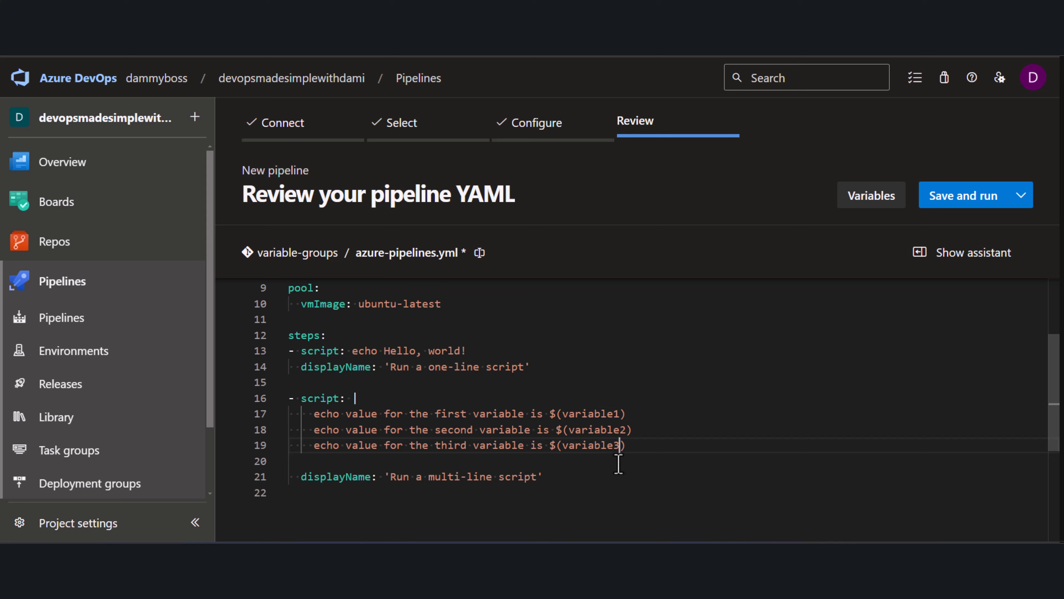
Save the pipeline, committing directly to the main branch with the default commit message
click(1020, 195)
click(905, 231)
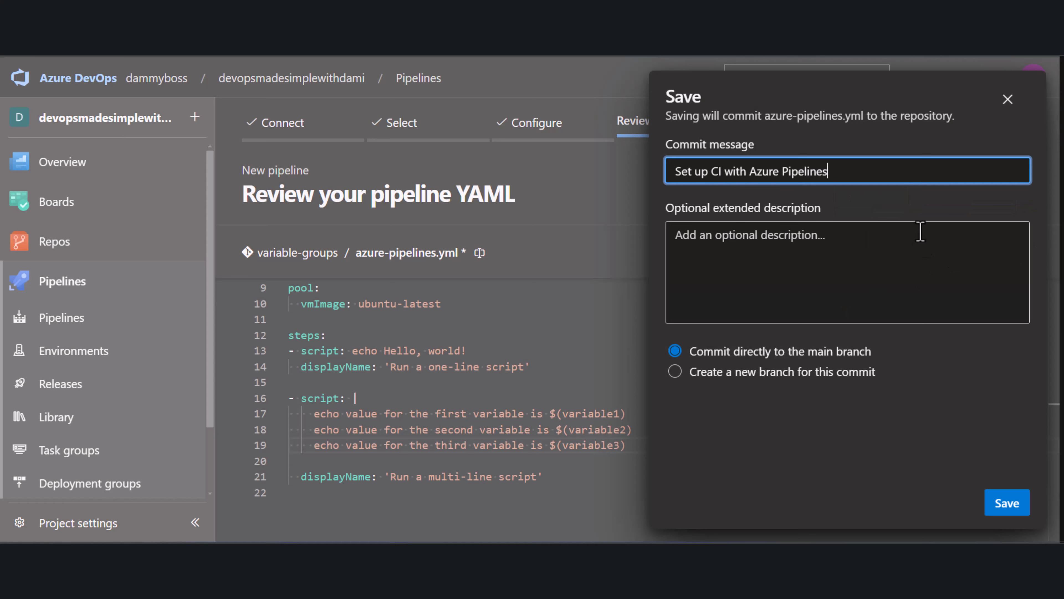
click(1005, 508)
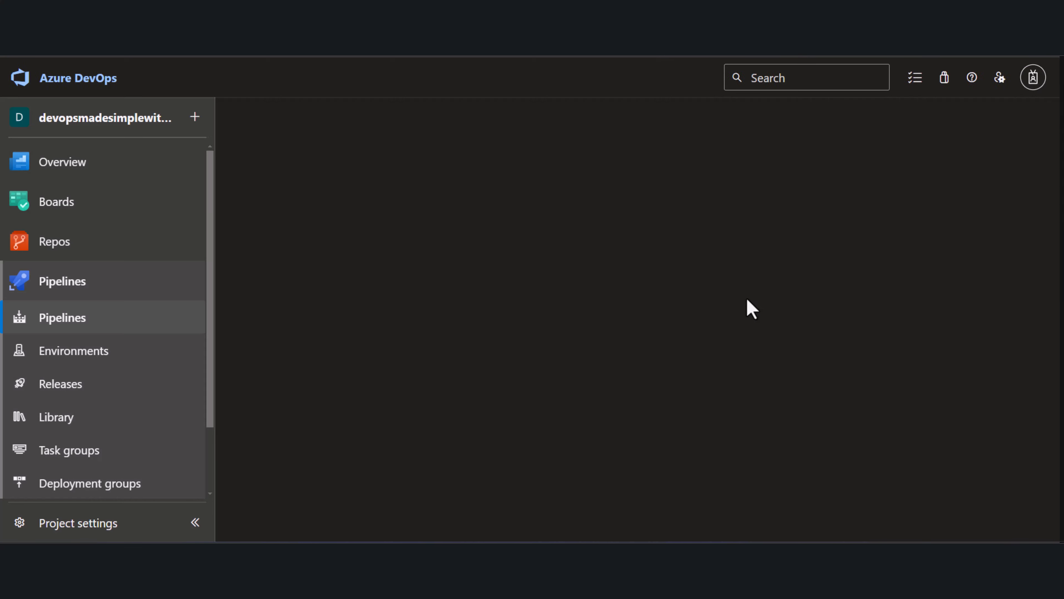
Run the saved pipeline on the main branch
click(945, 134)
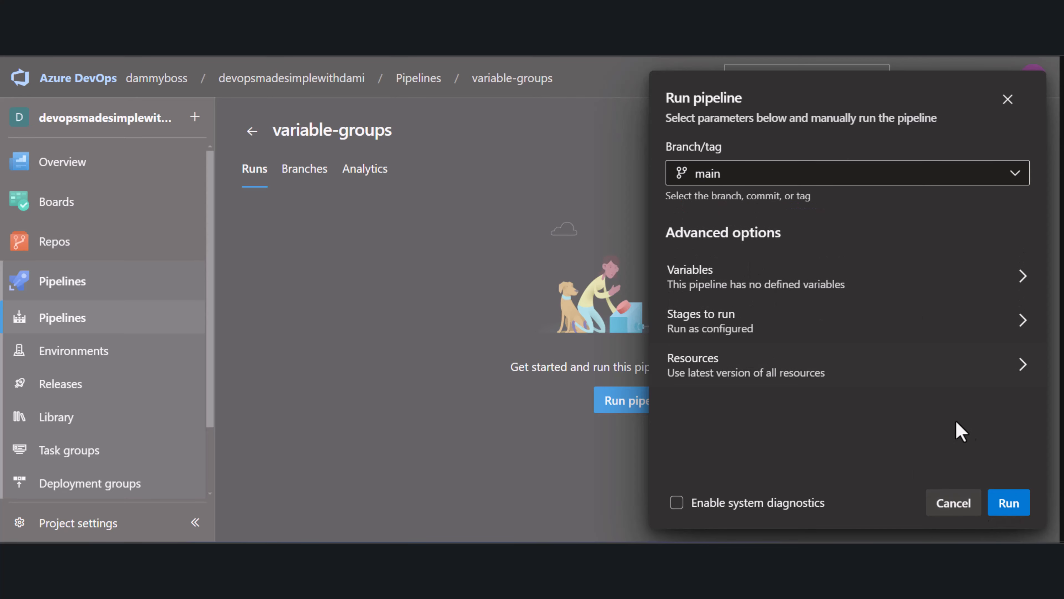
click(1010, 505)
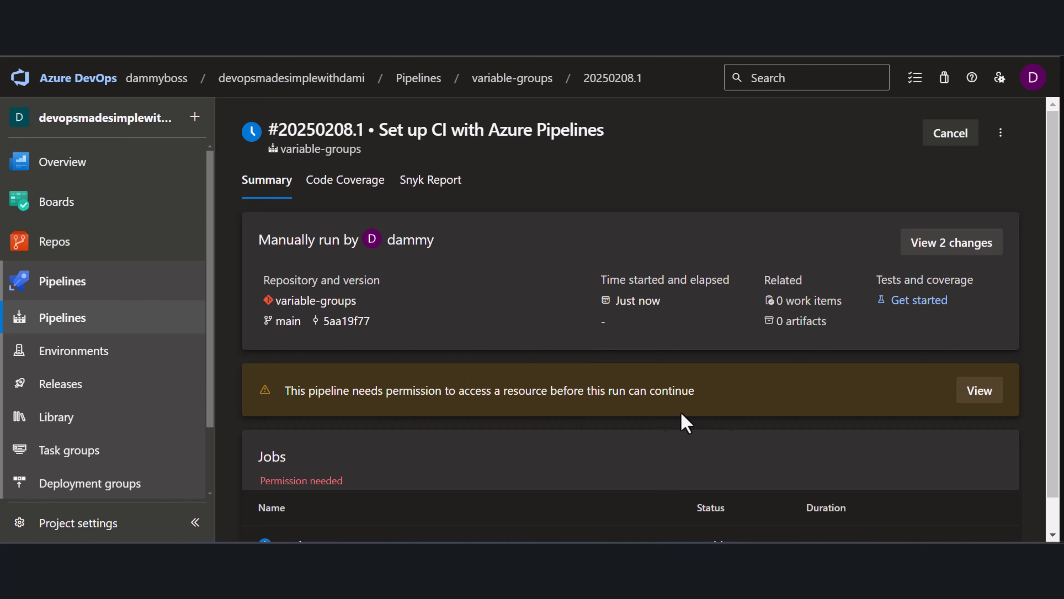
Grant the waiting run permission to use the development-vg variable group
click(980, 396)
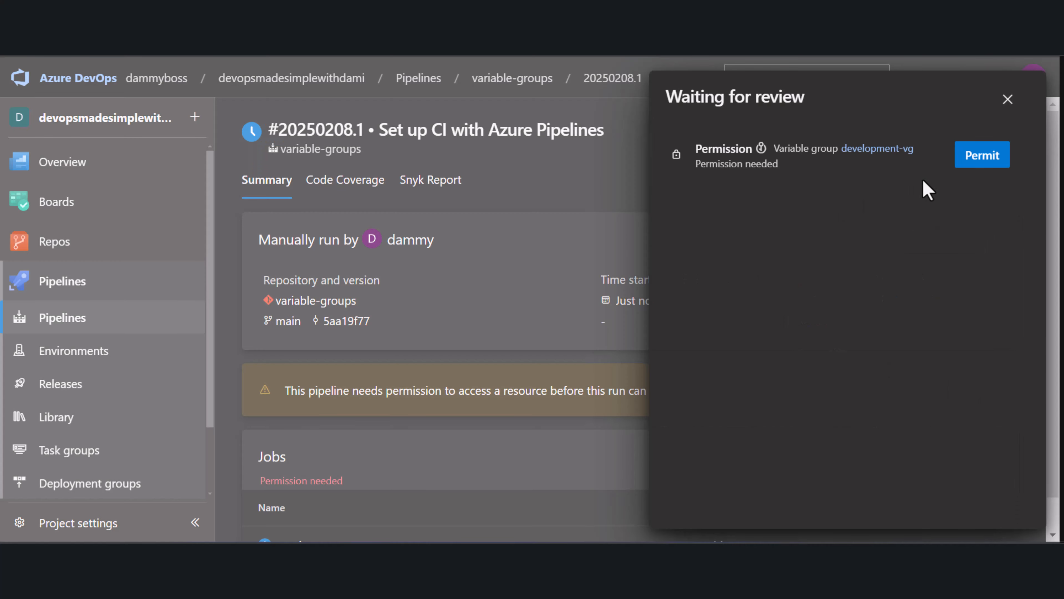
click(978, 164)
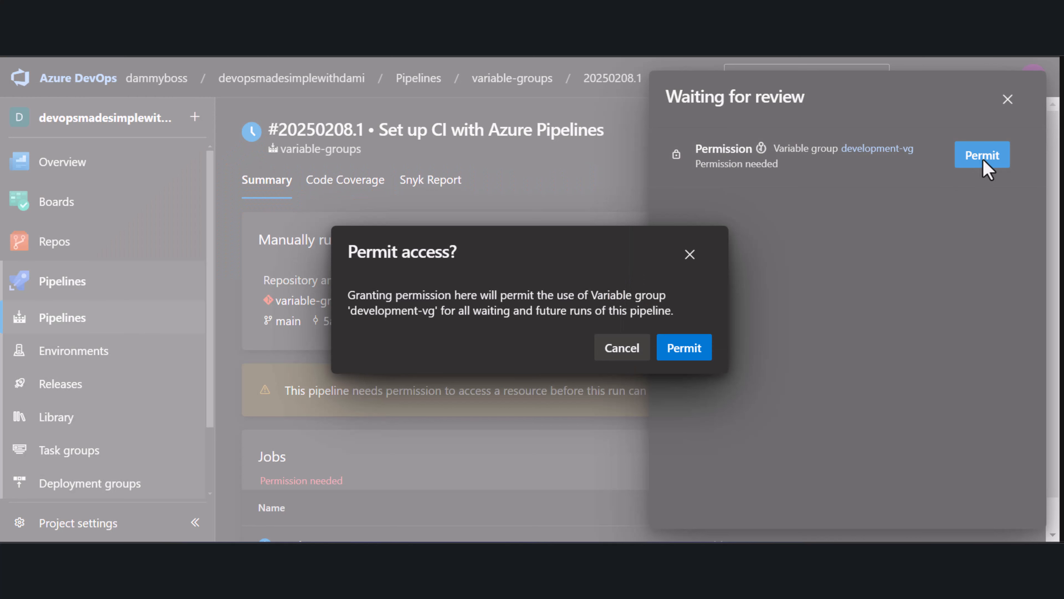
click(684, 350)
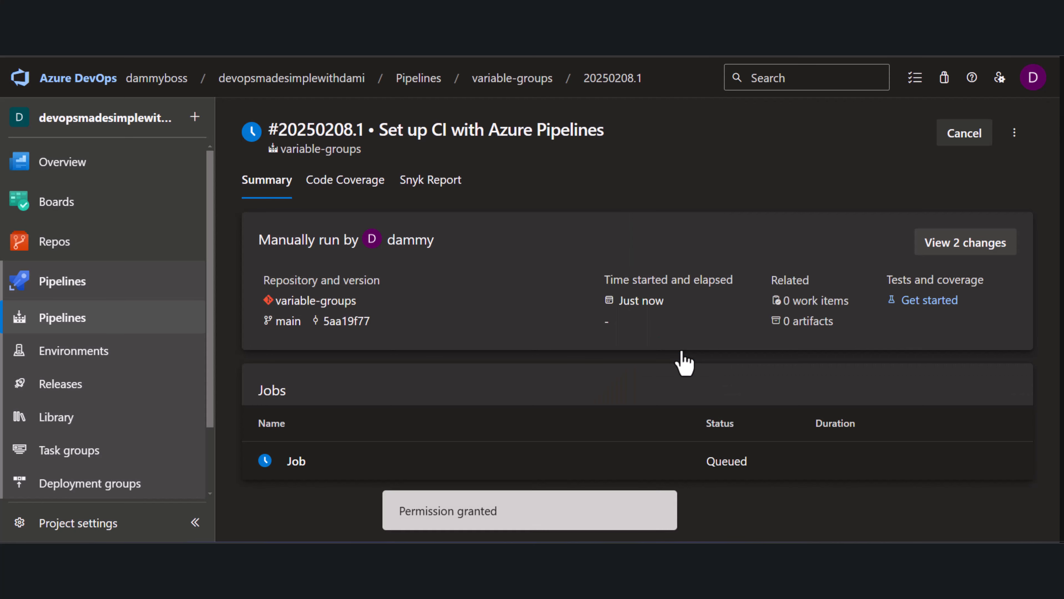
Open the run's job and inspect the logs of the one-line and multi-line script steps
click(300, 466)
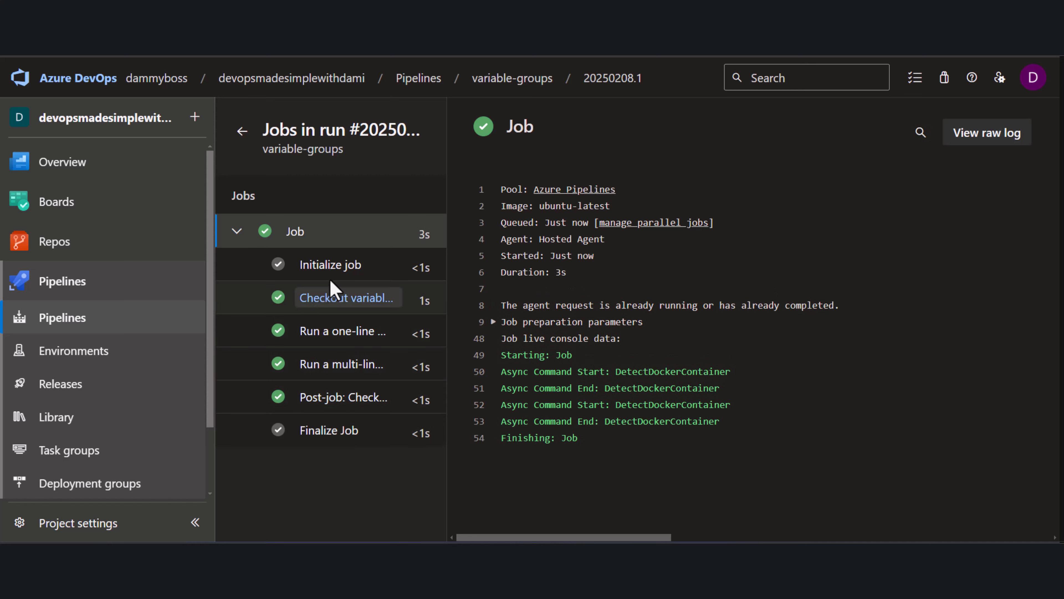
click(333, 338)
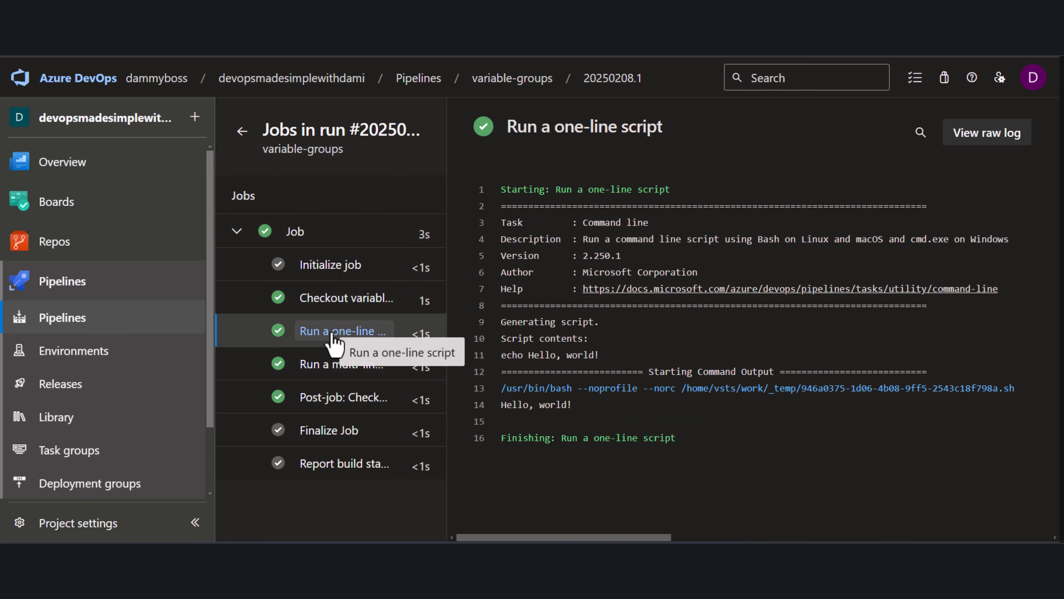
click(335, 369)
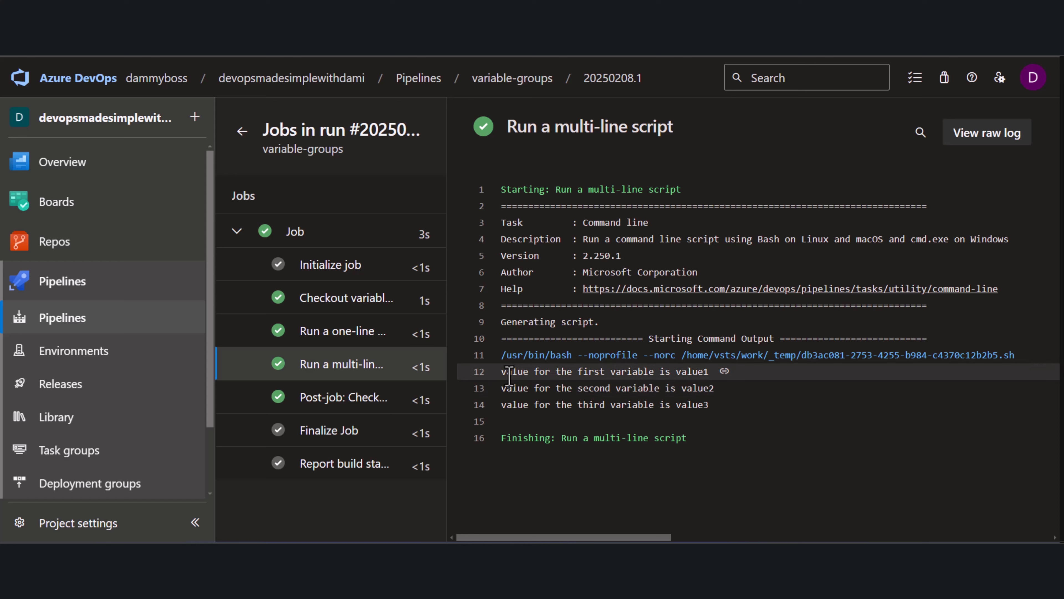
Highlight the multi-line script's output lines to examine the echoed values of the three variables
drag(500, 372, 761, 390)
click(553, 377)
drag(500, 371, 650, 375)
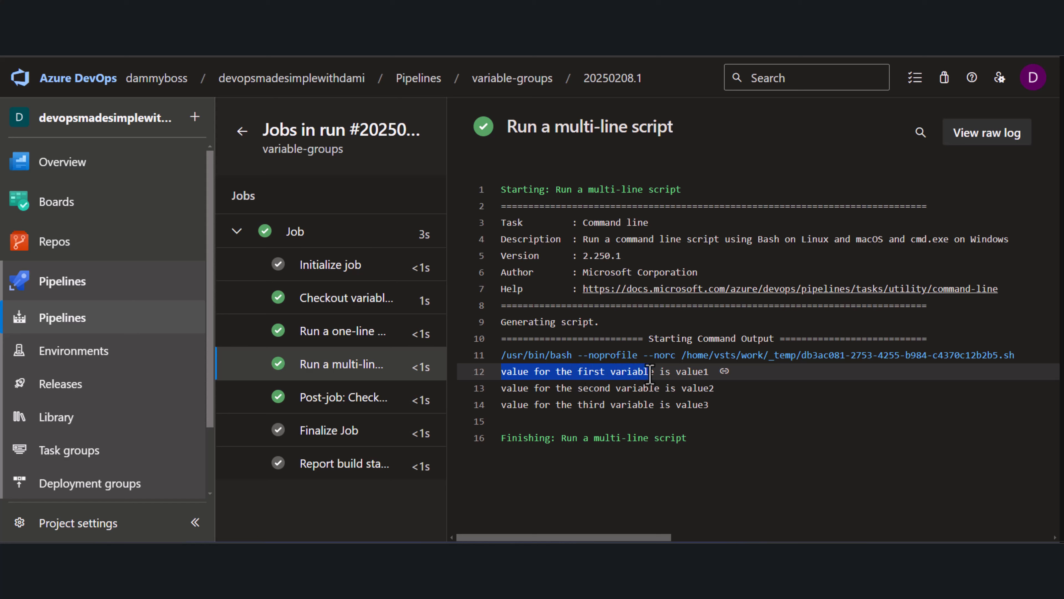
click(695, 374)
triple_click(695, 375)
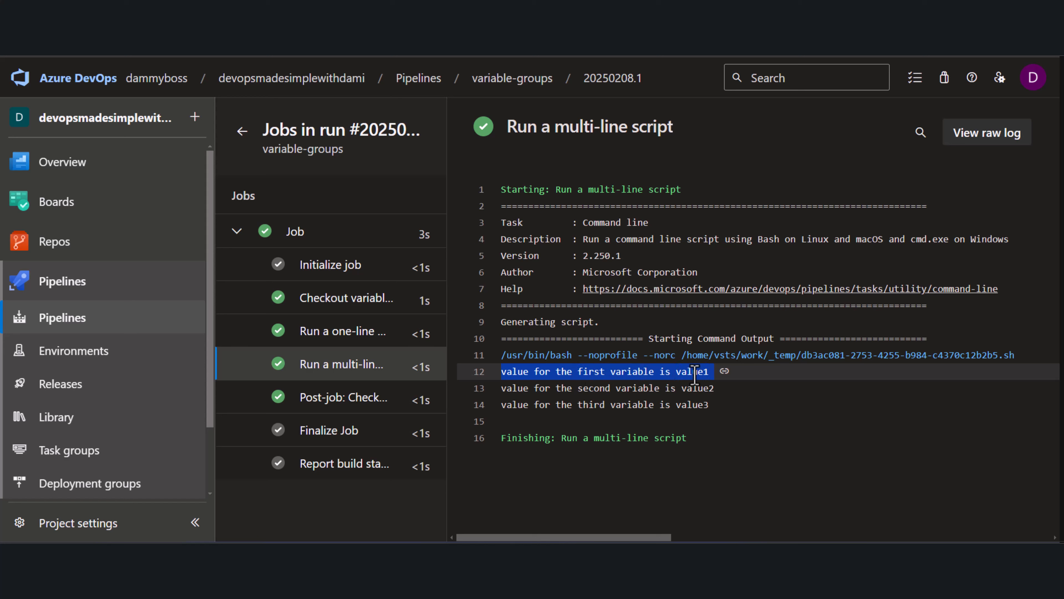
double_click(695, 375)
click(510, 394)
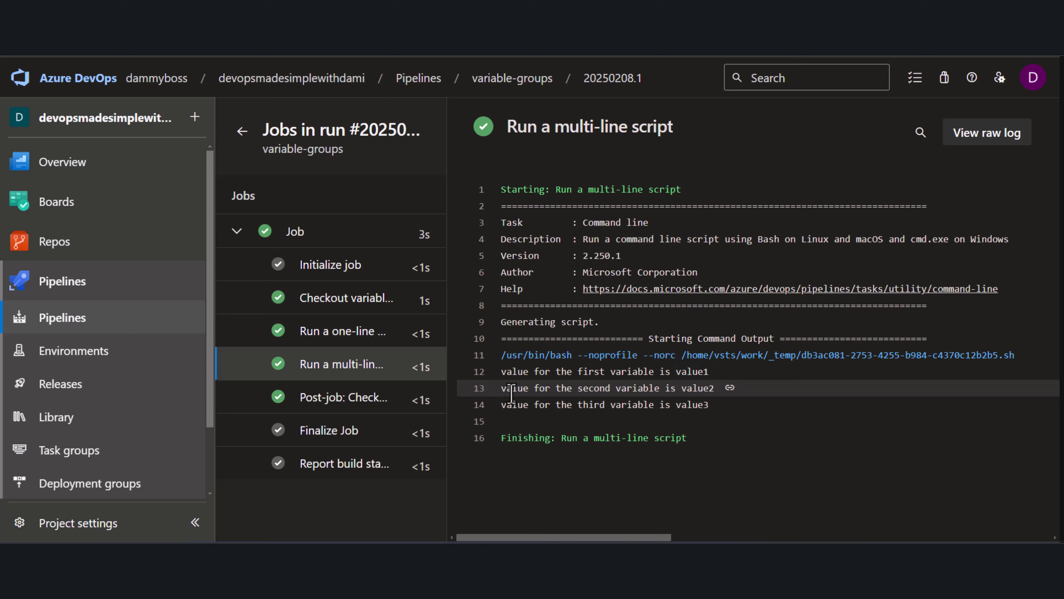
drag(510, 394, 713, 388)
double_click(703, 388)
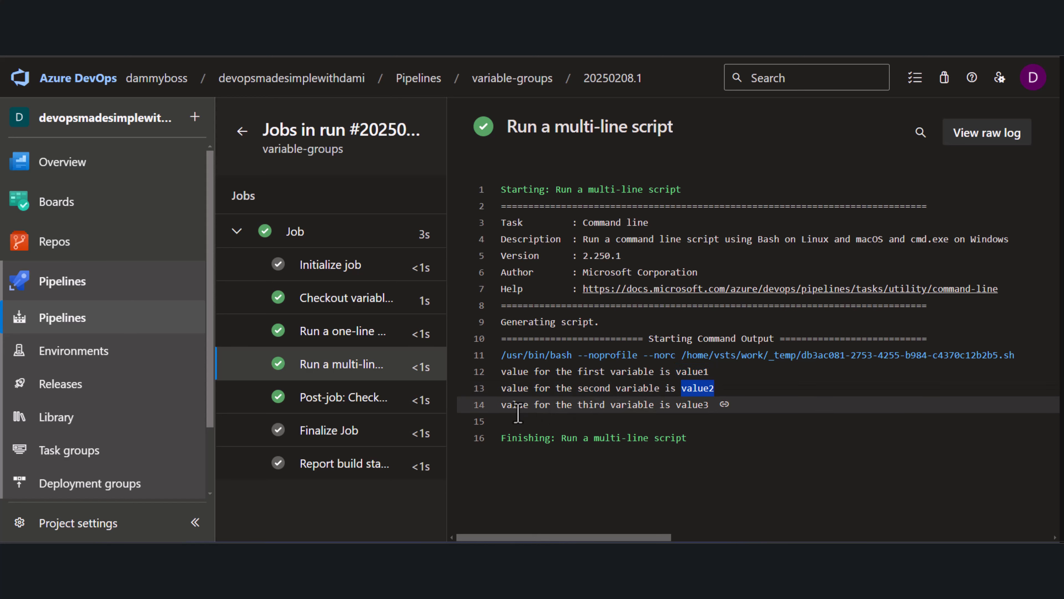
drag(502, 405, 683, 414)
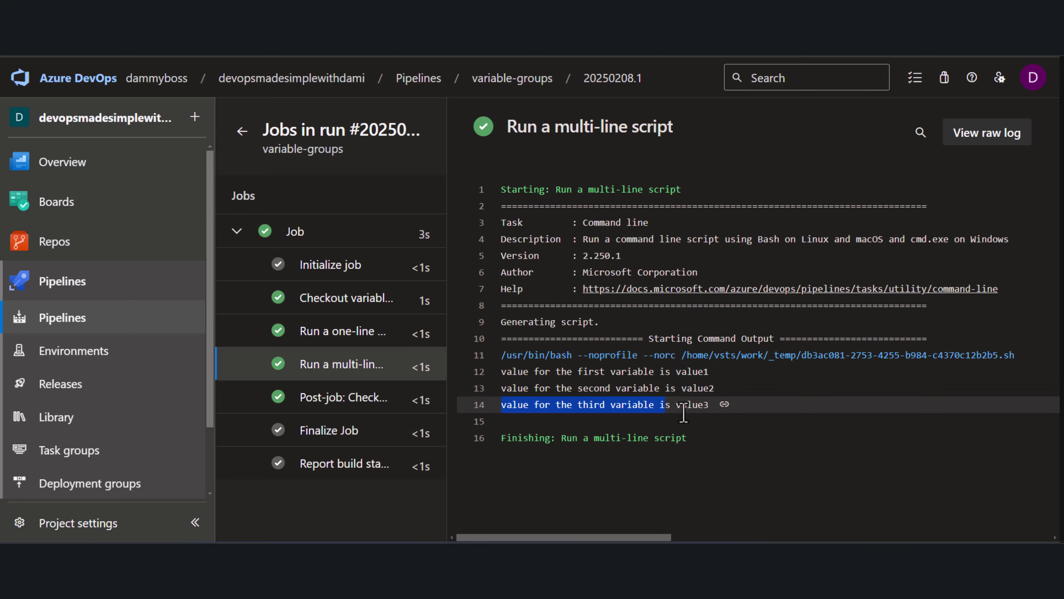
double_click(689, 405)
click(688, 371)
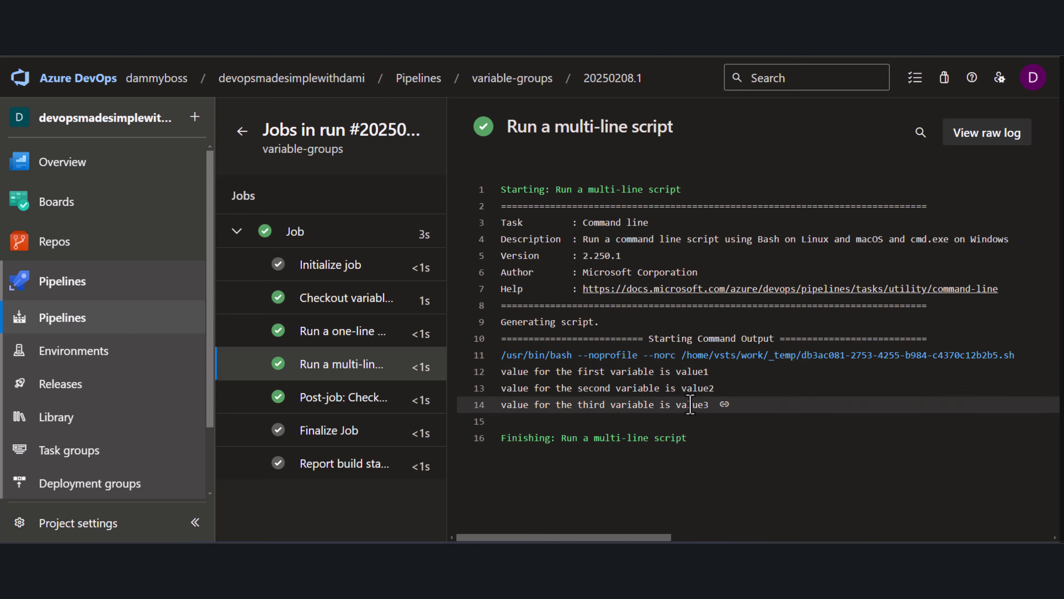